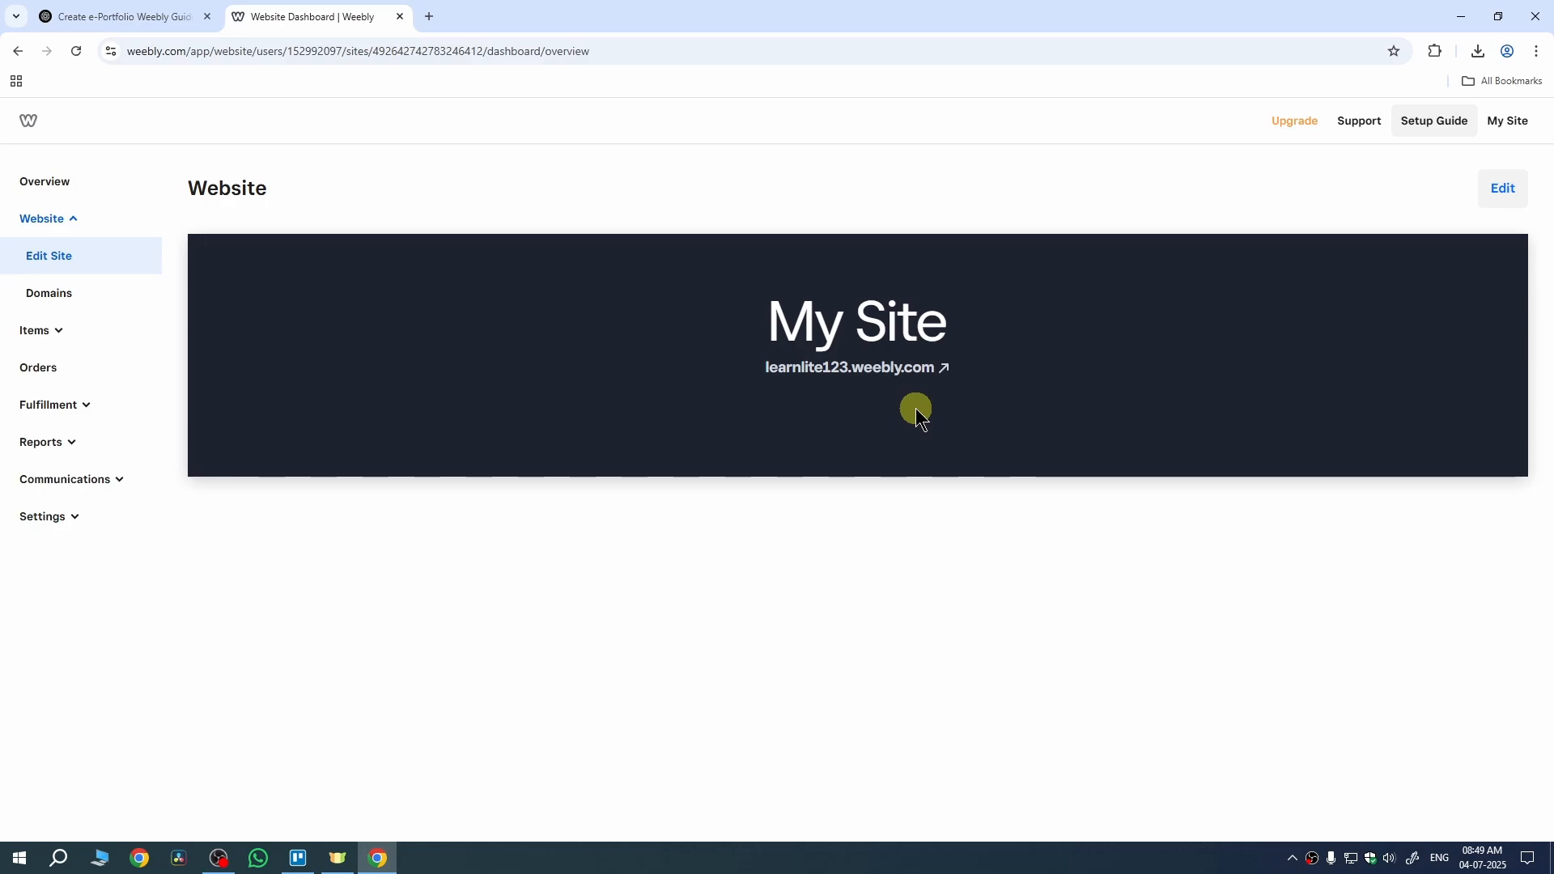
# Step: Open the site in the Weebly editor from the dashboard
pyautogui.click(1503, 195)
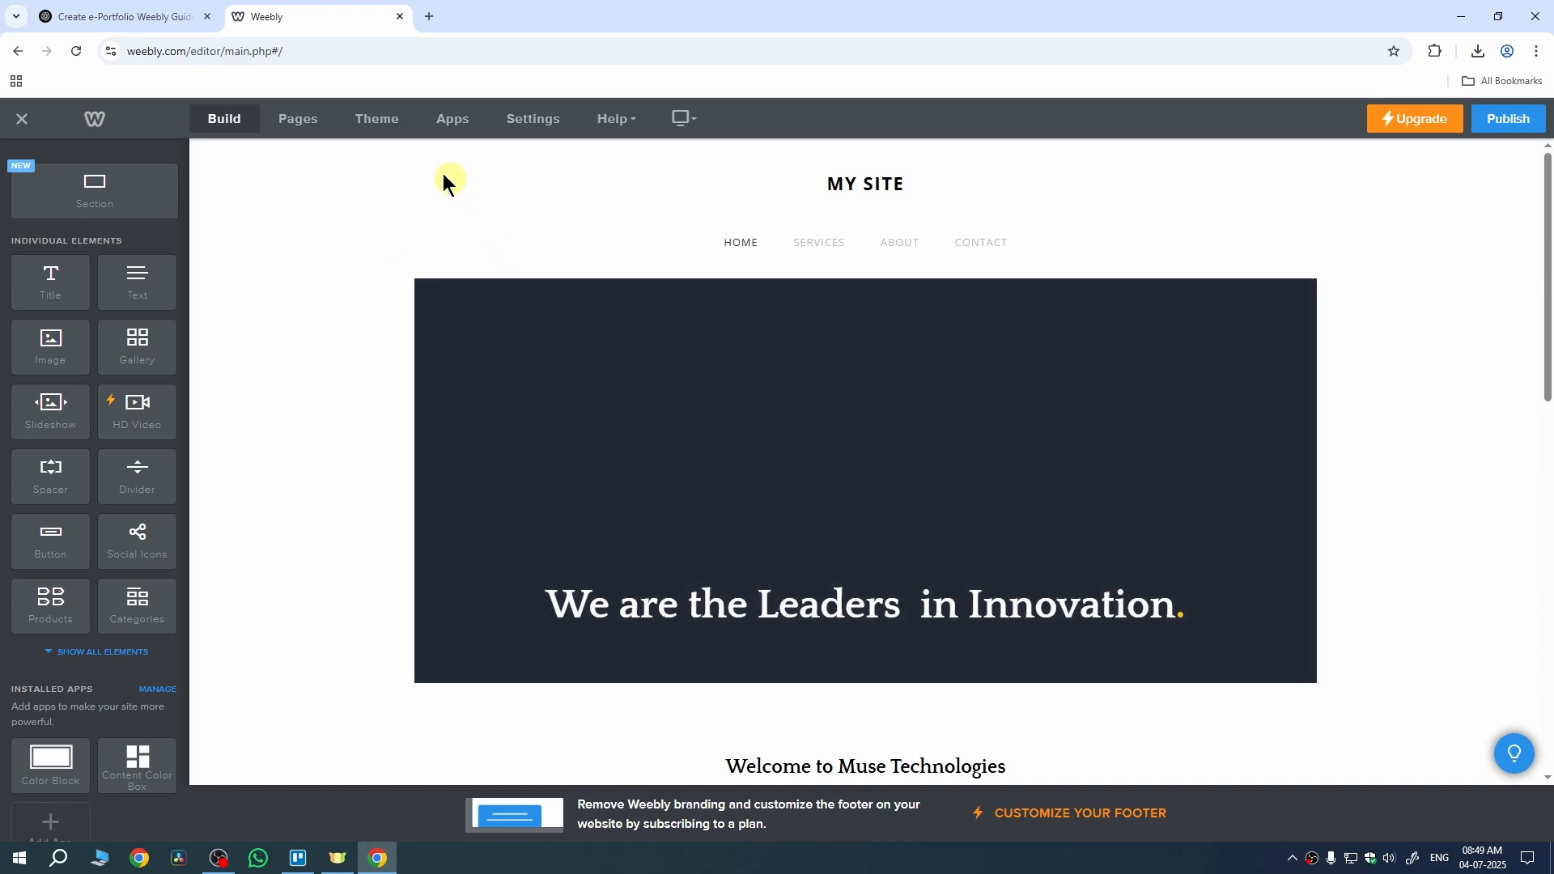
# Step: Browse the Business, Portfolio, Personal, Event, Blog and Other categories in the theme gallery
pyautogui.click(389, 129)
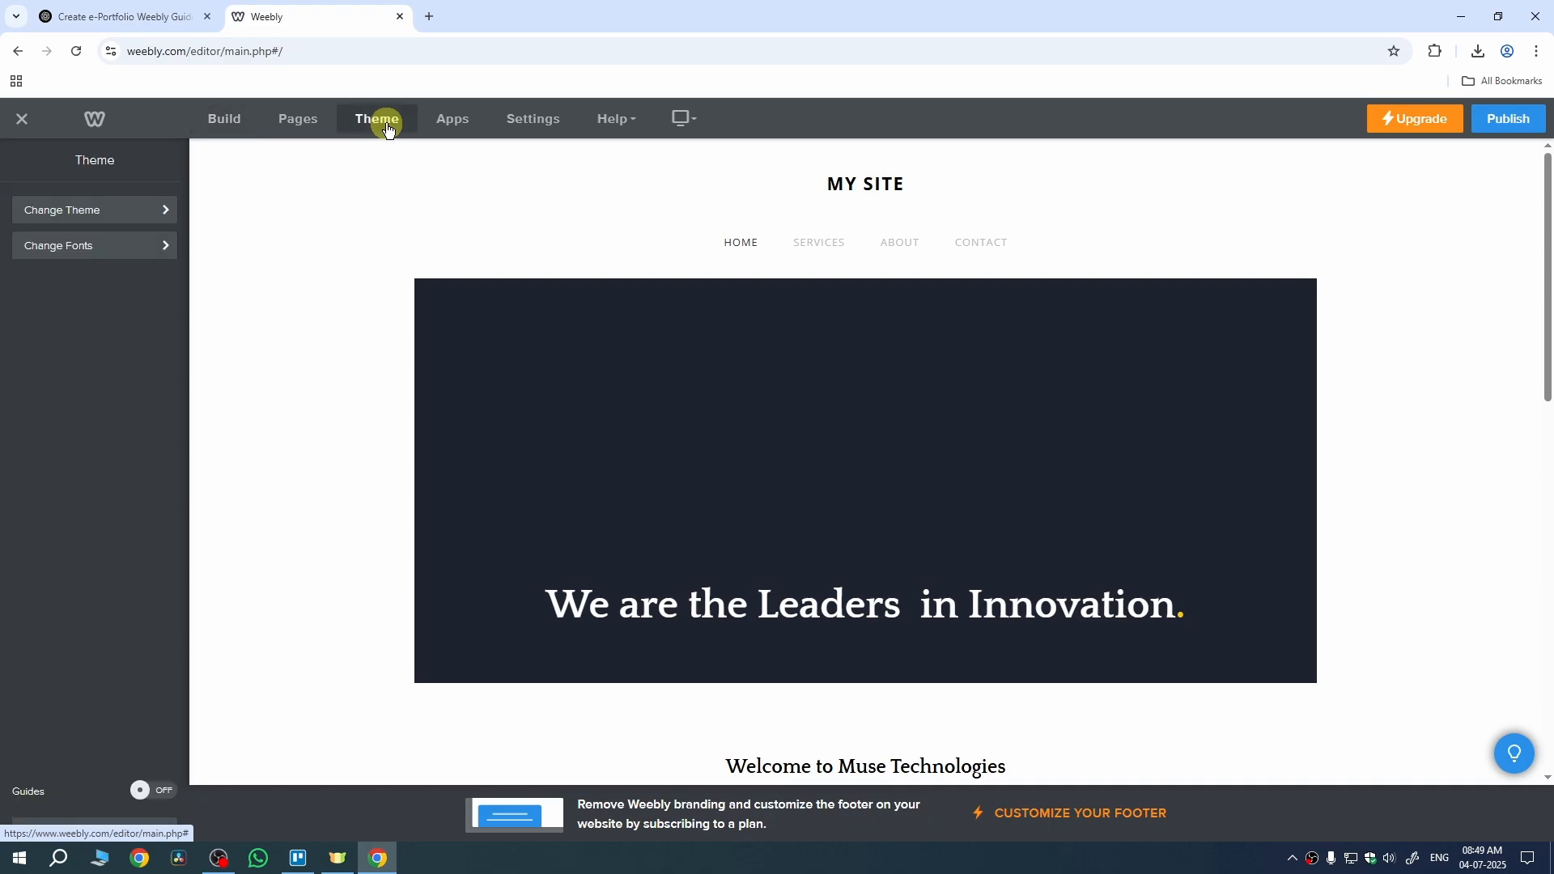
pyautogui.click(115, 212)
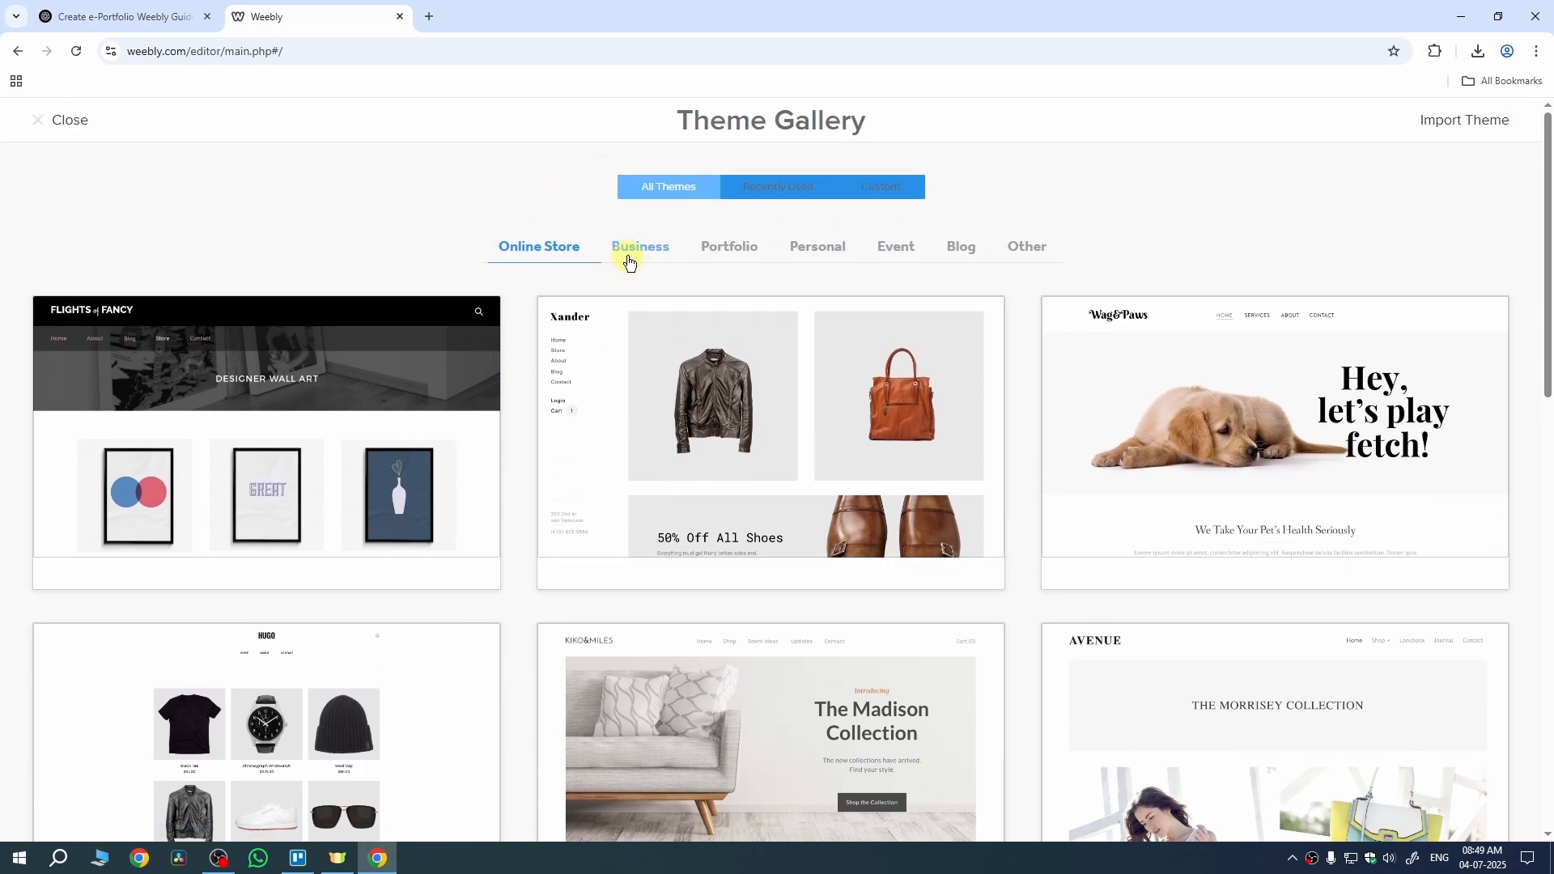
pyautogui.click(629, 257)
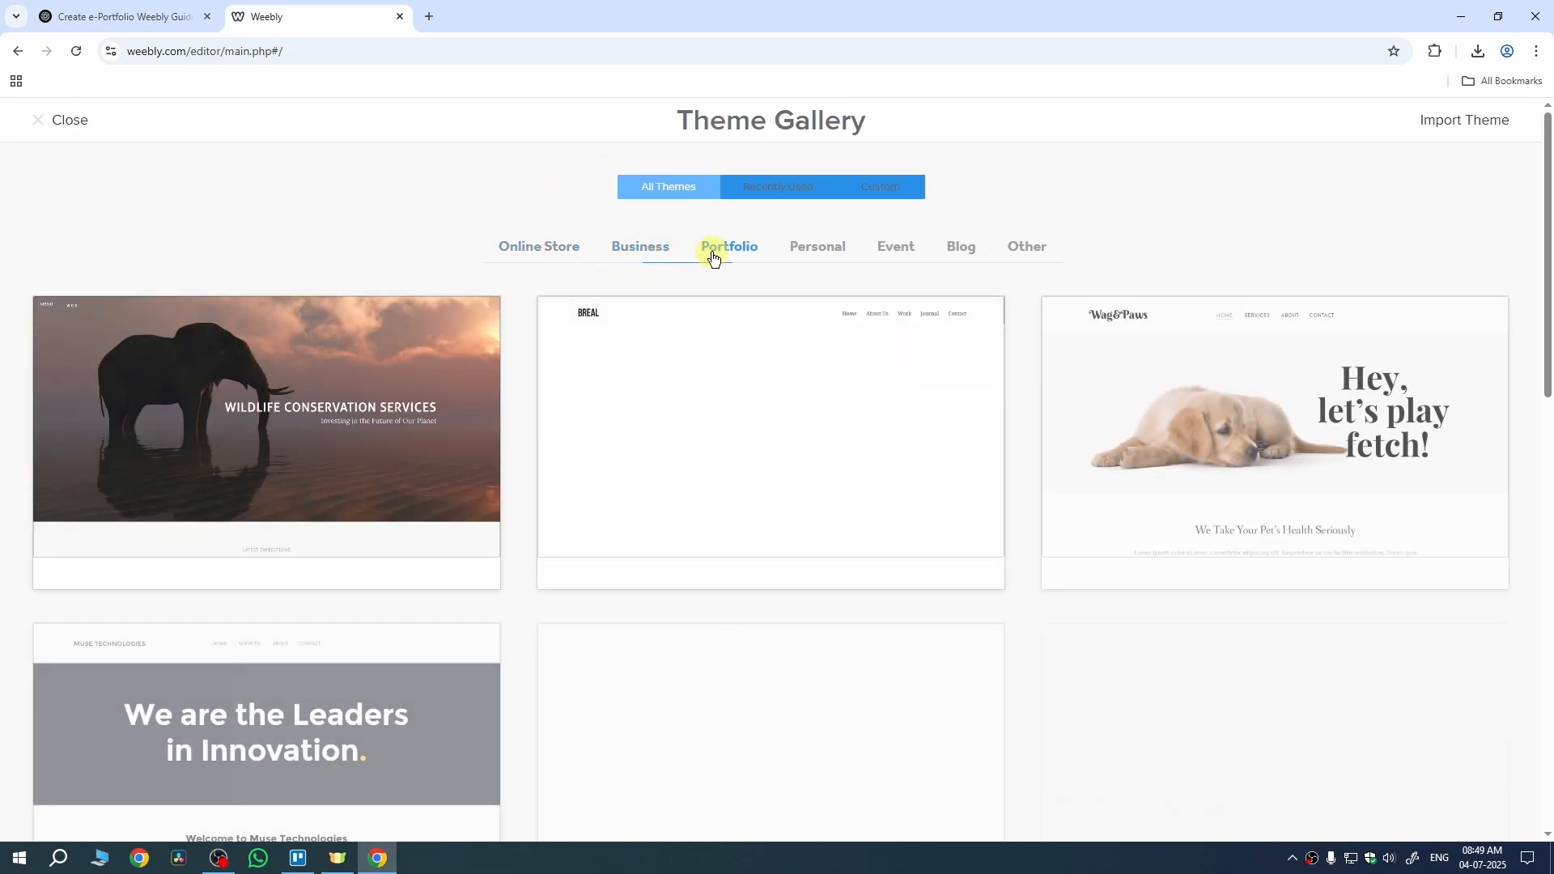
pyautogui.click(712, 253)
pyautogui.click(818, 250)
pyautogui.click(893, 250)
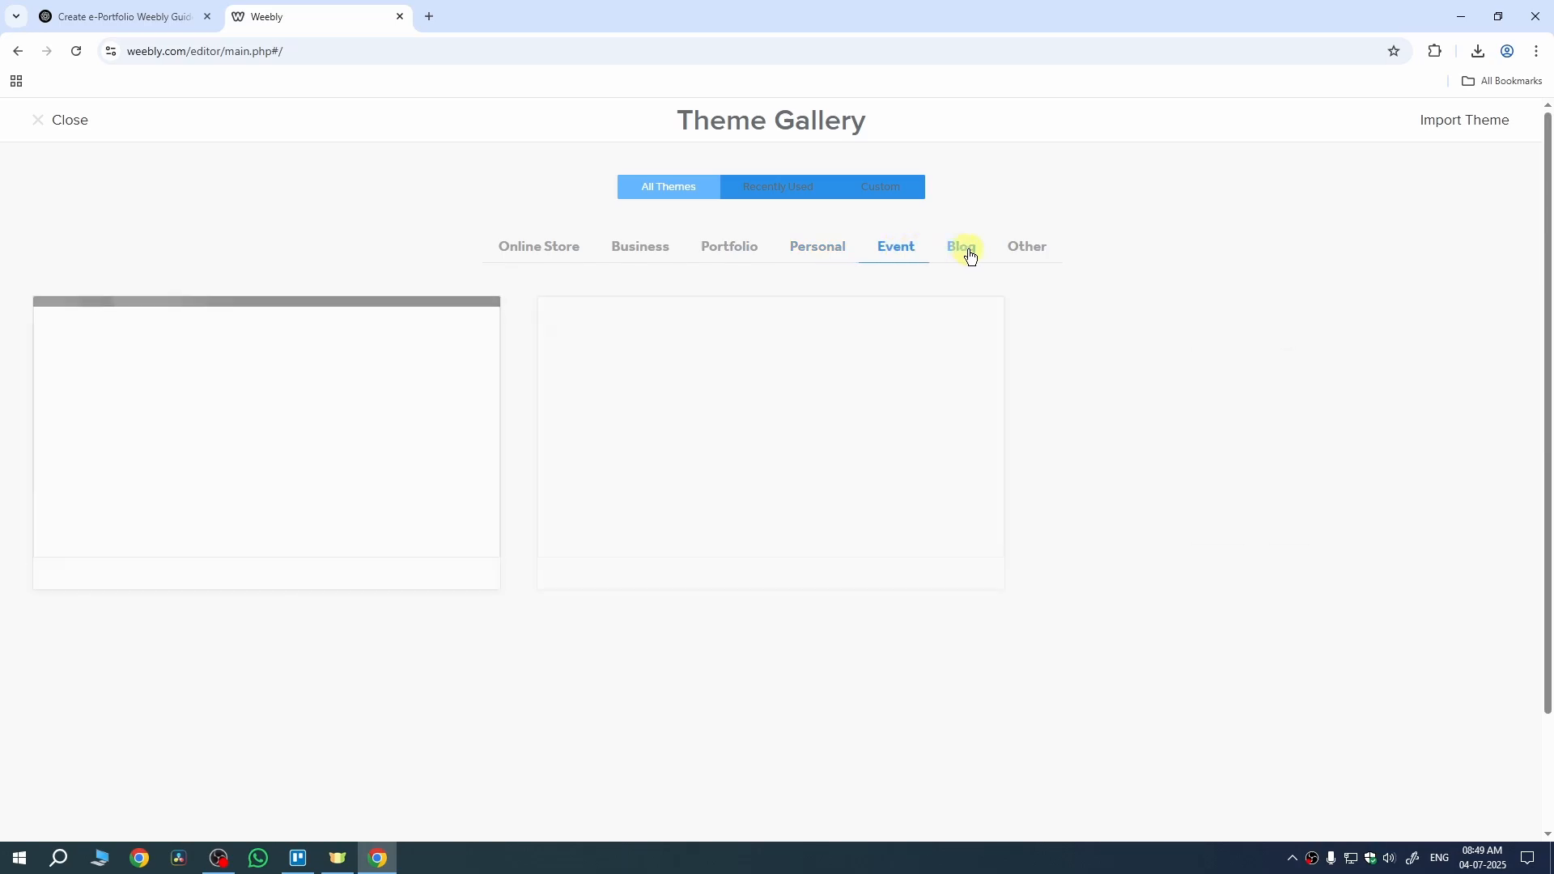
pyautogui.click(964, 249)
pyautogui.click(1024, 250)
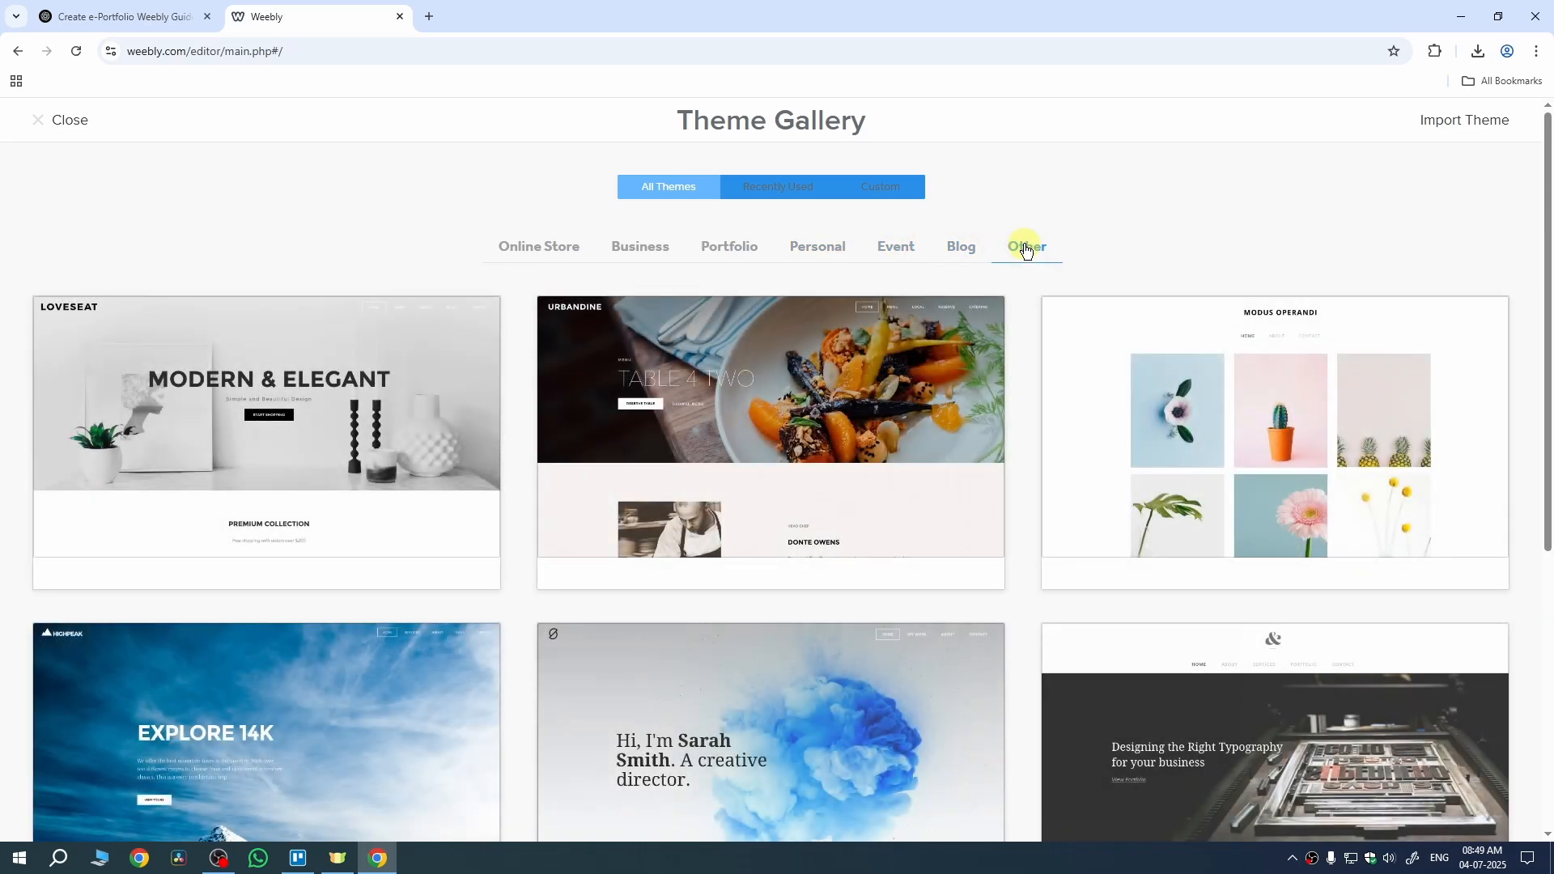
# Step: Apply the JS Photography - Journey theme from the Portfolio category
pyautogui.click(722, 256)
pyautogui.scroll(-3, 739, 389)
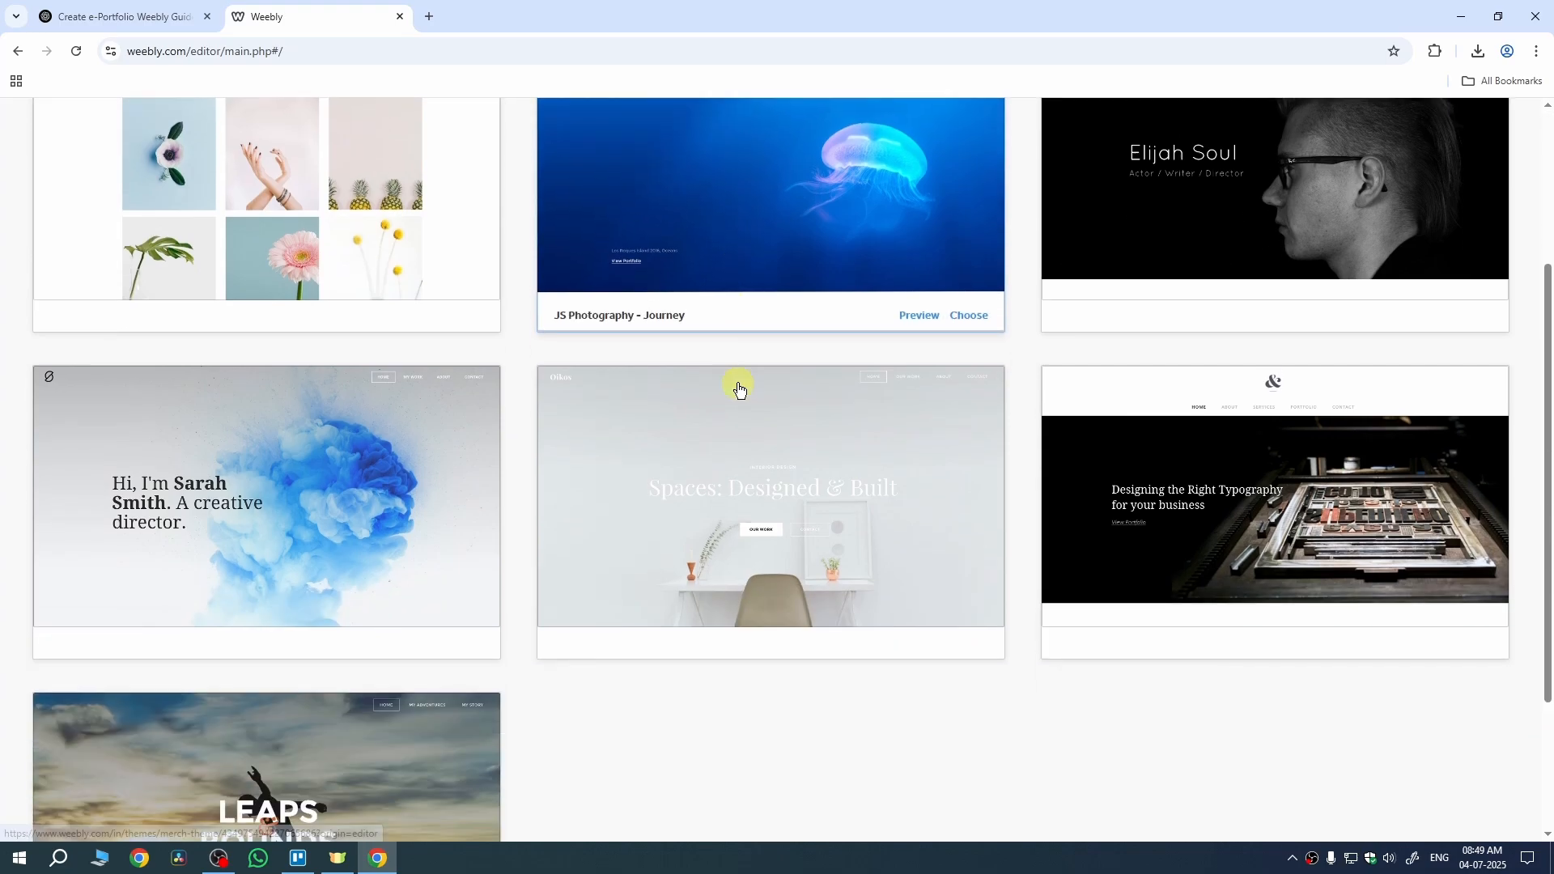
pyautogui.scroll(-2, 739, 389)
pyautogui.scroll(5, 730, 544)
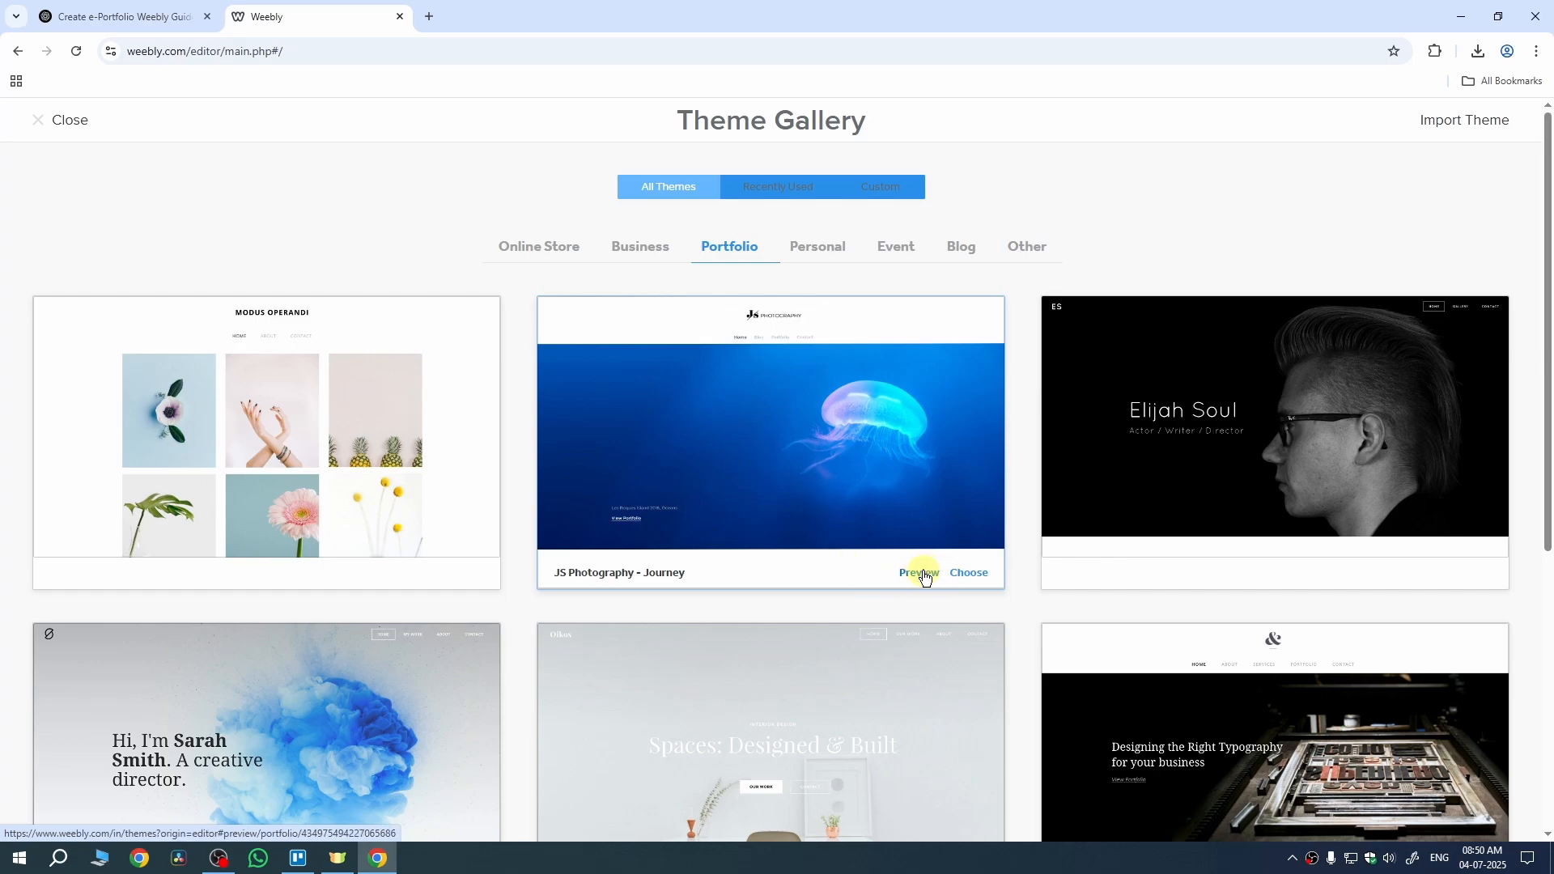
pyautogui.click(967, 574)
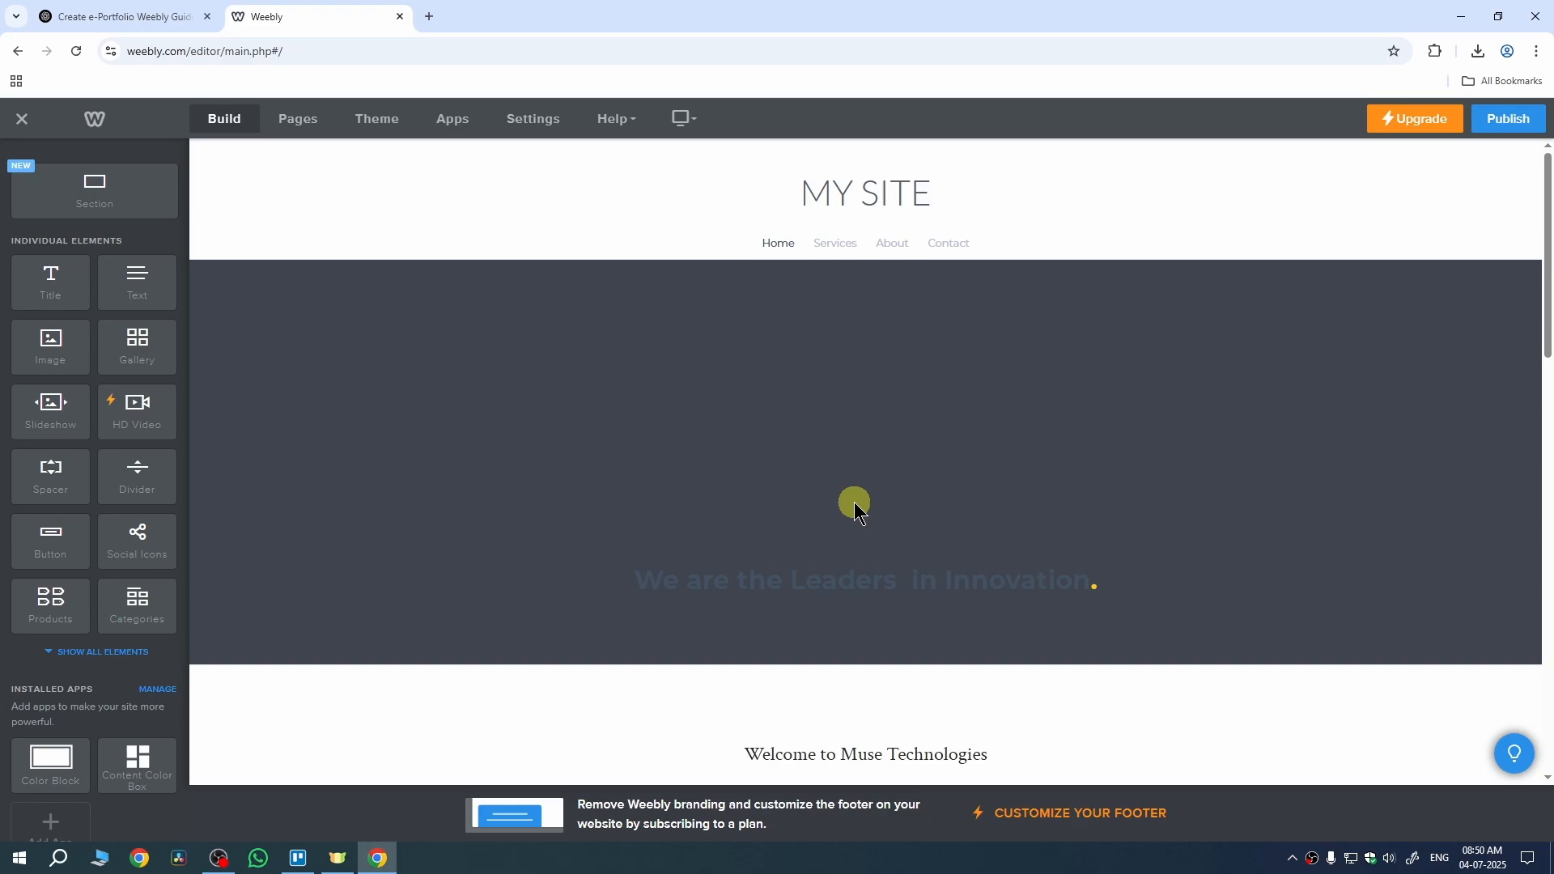
# Step: Color the tagline 'We are the Leaders in Innovation.' bright yellow (#efd915)
pyautogui.scroll(-3, 853, 502)
pyautogui.scroll(3, 870, 486)
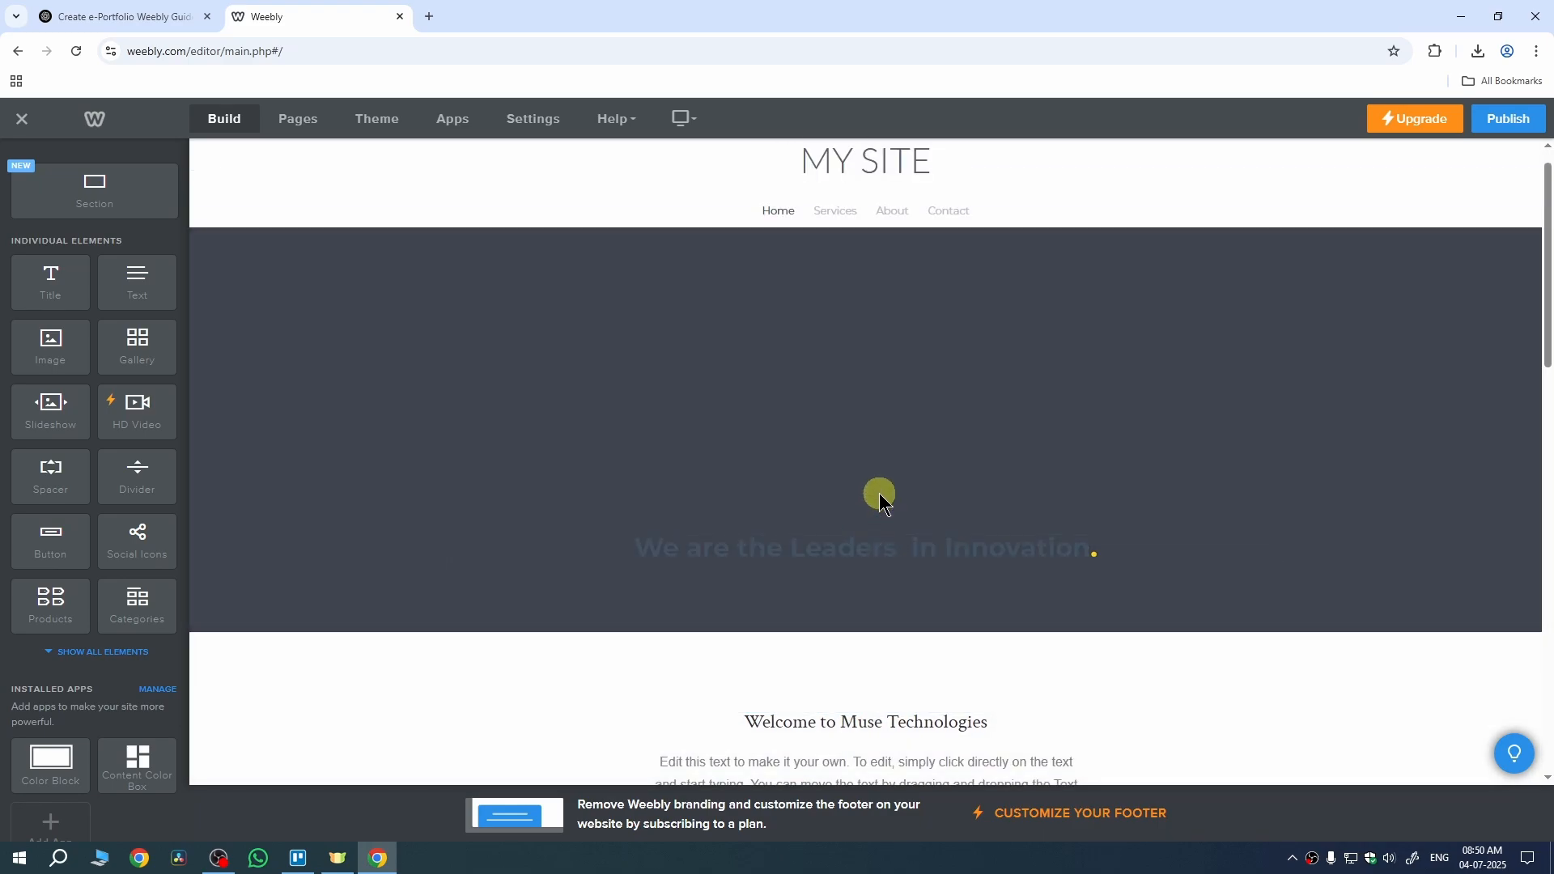
pyautogui.scroll(1, 882, 419)
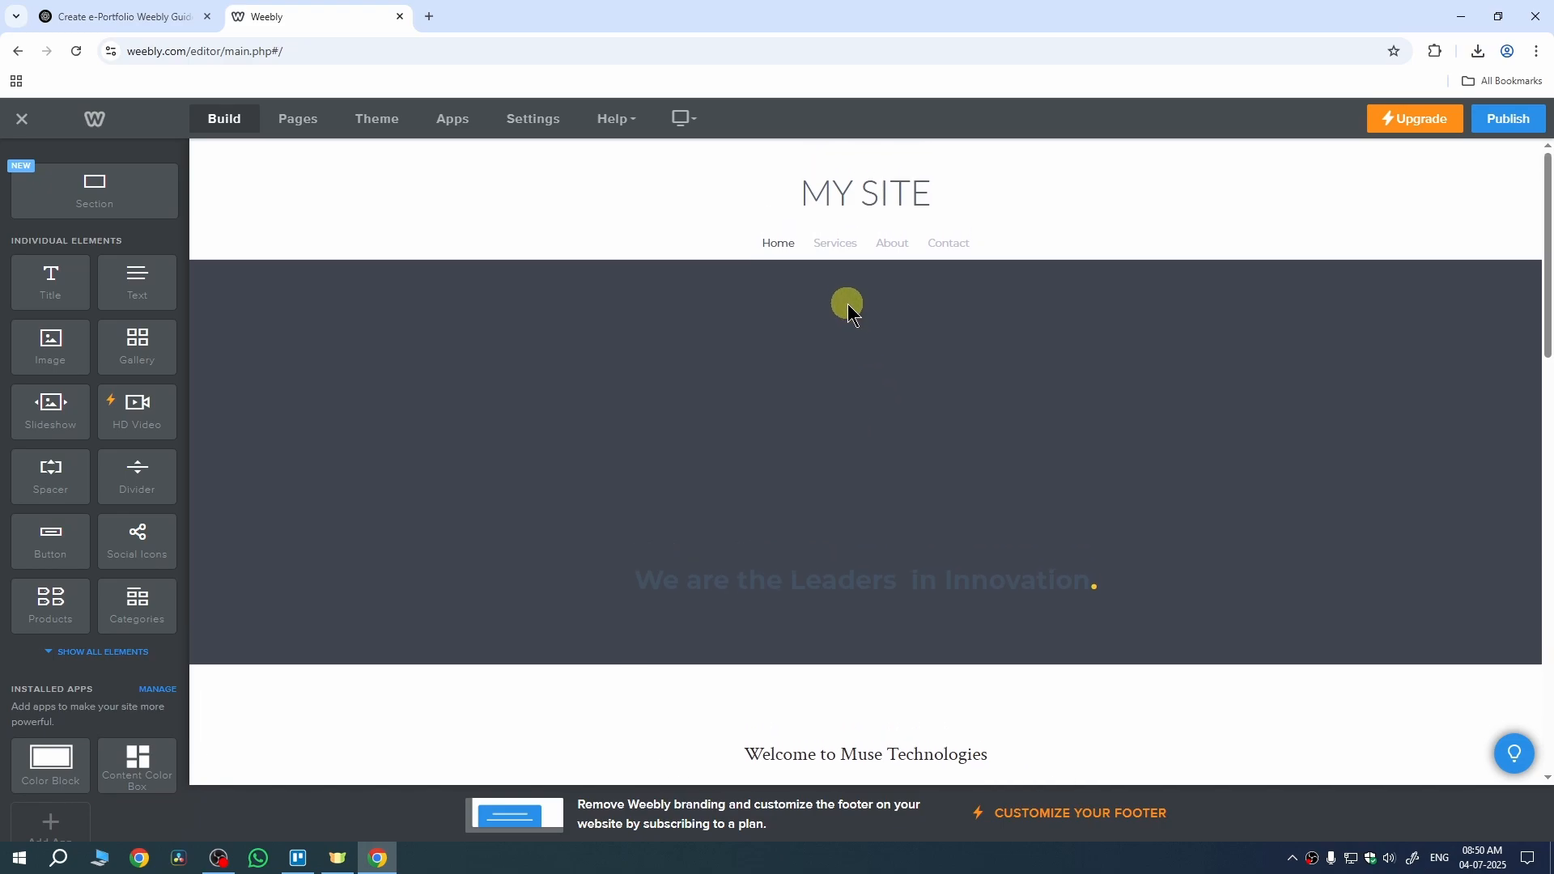
pyautogui.click(817, 591)
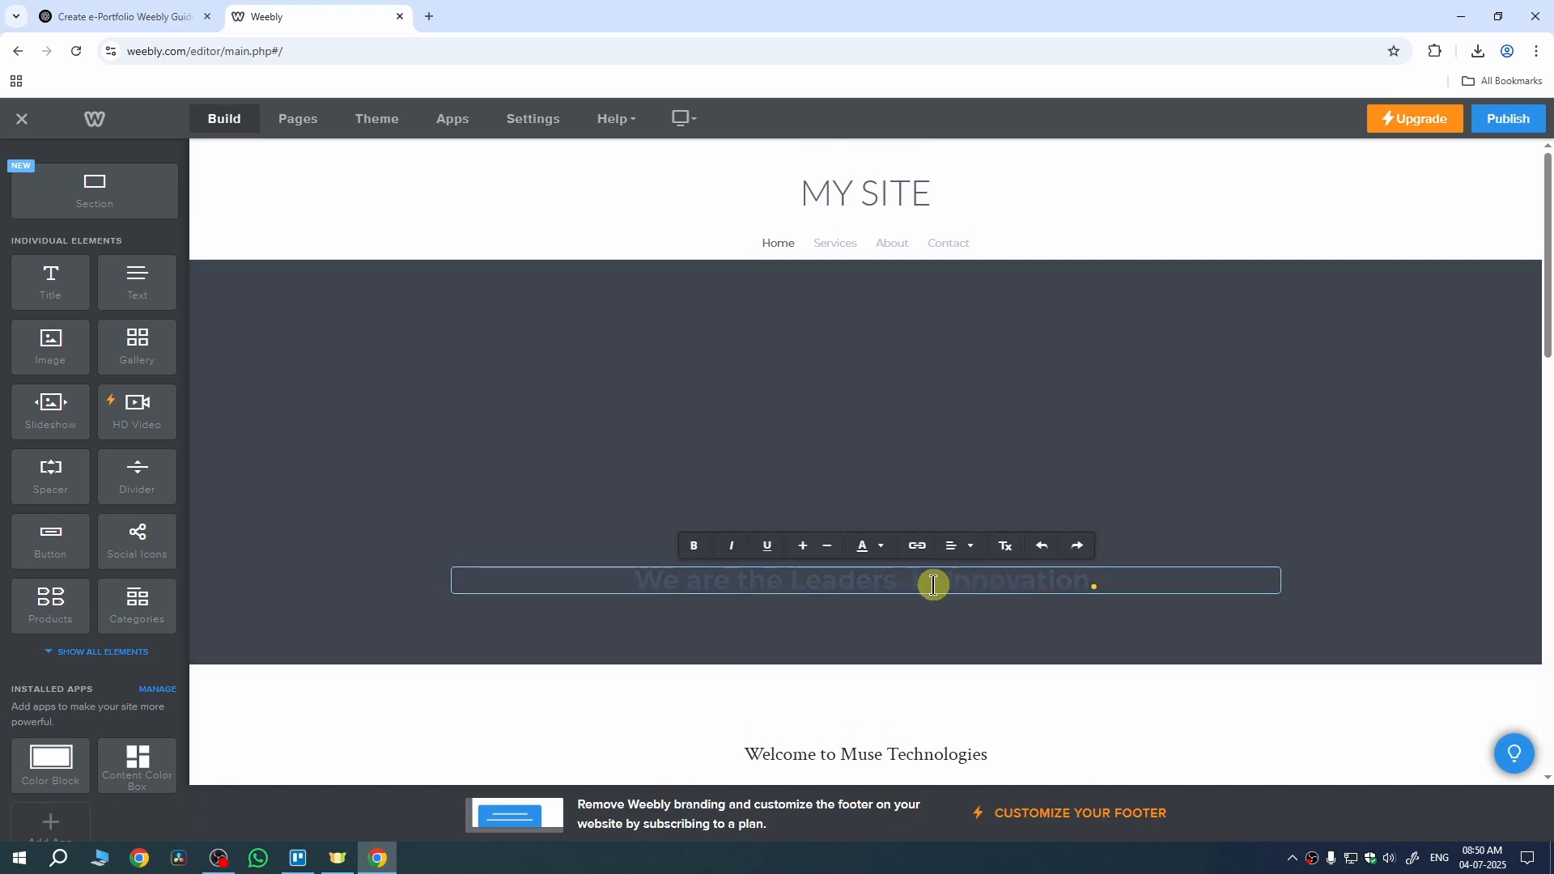
pyautogui.tripleClick(934, 585)
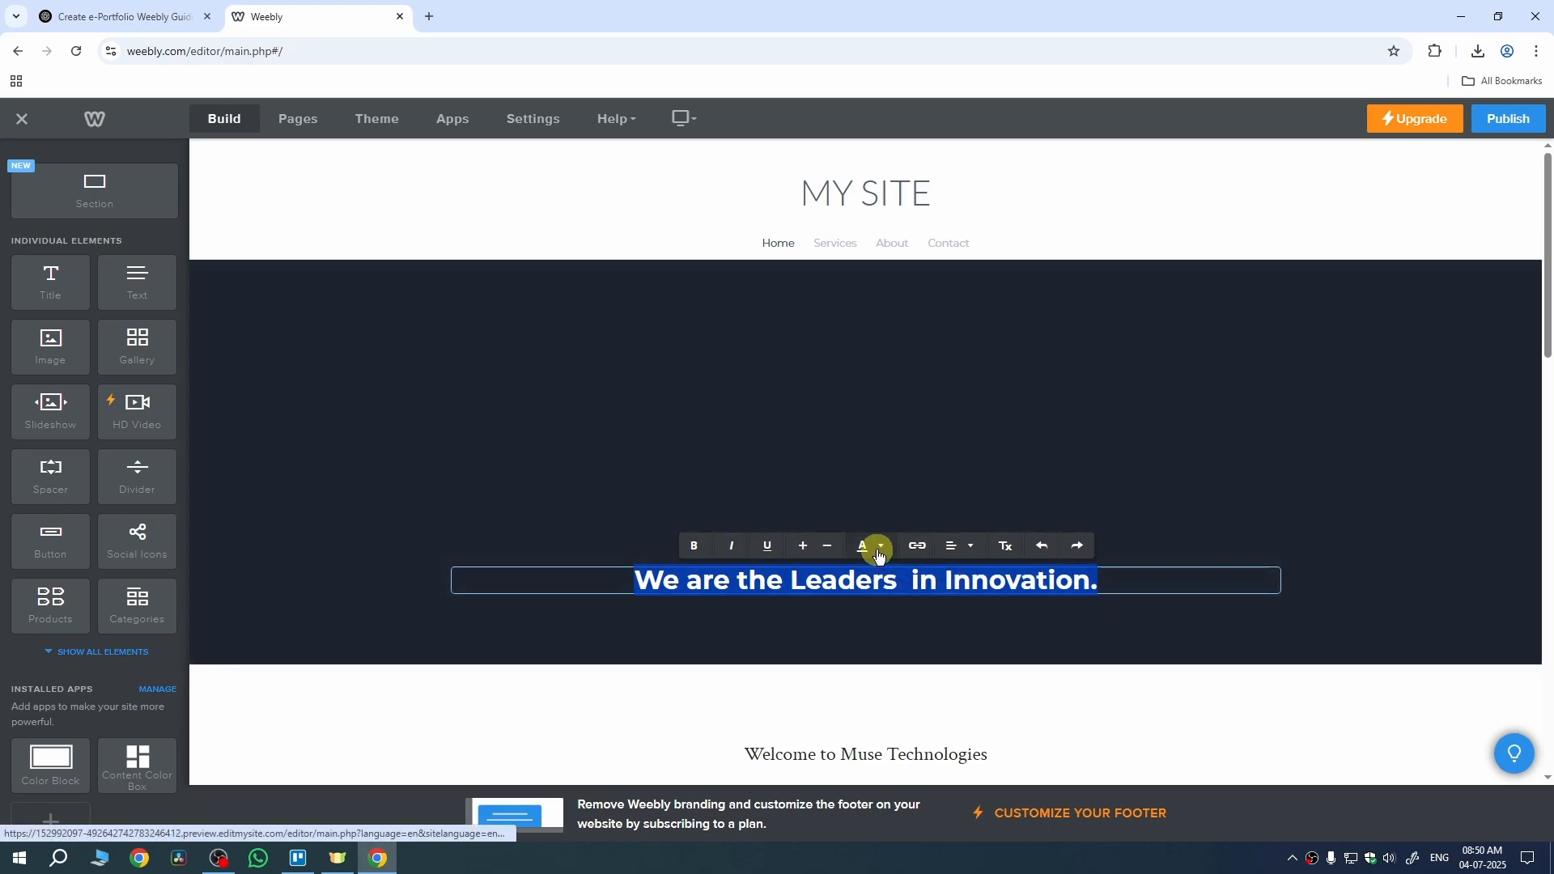
pyautogui.click(880, 553)
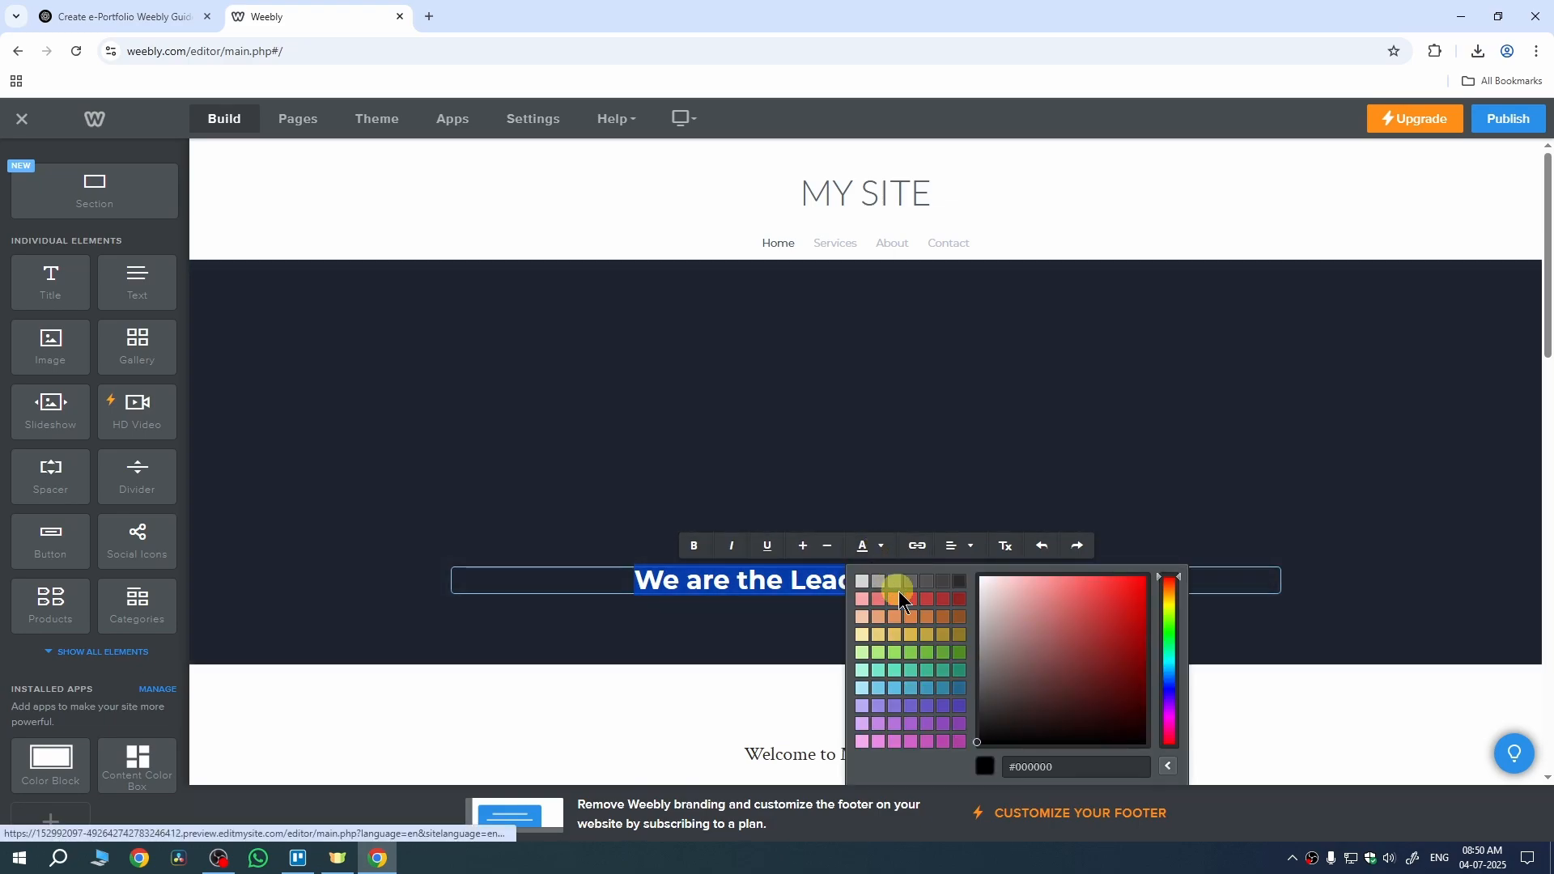
pyautogui.click(1169, 602)
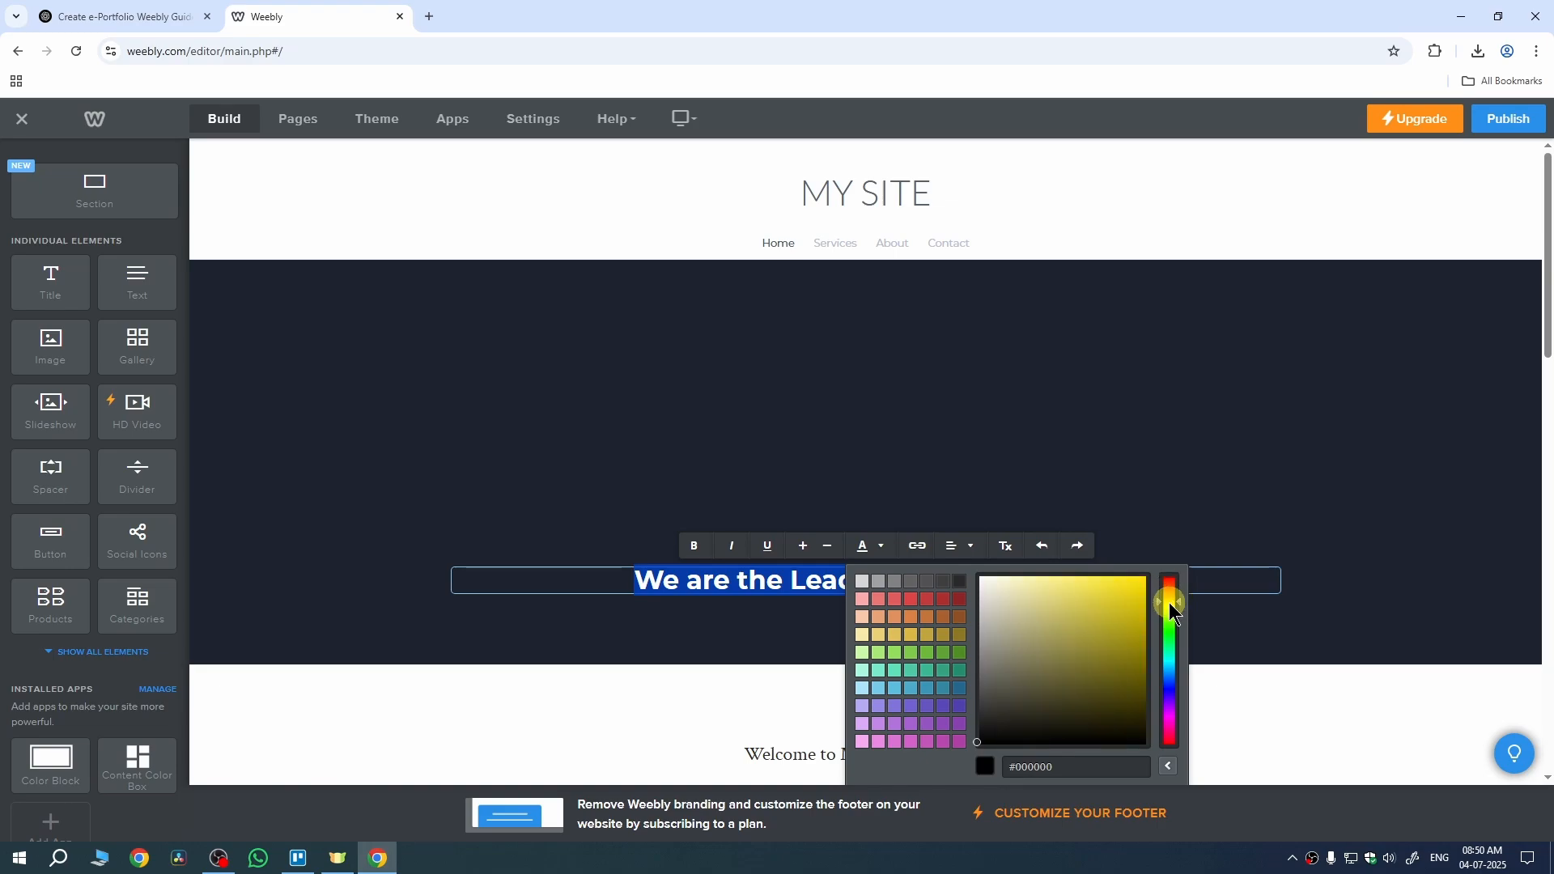
pyautogui.moveTo(1122, 590); pyautogui.dragTo(1131, 586)
pyautogui.click(1271, 633)
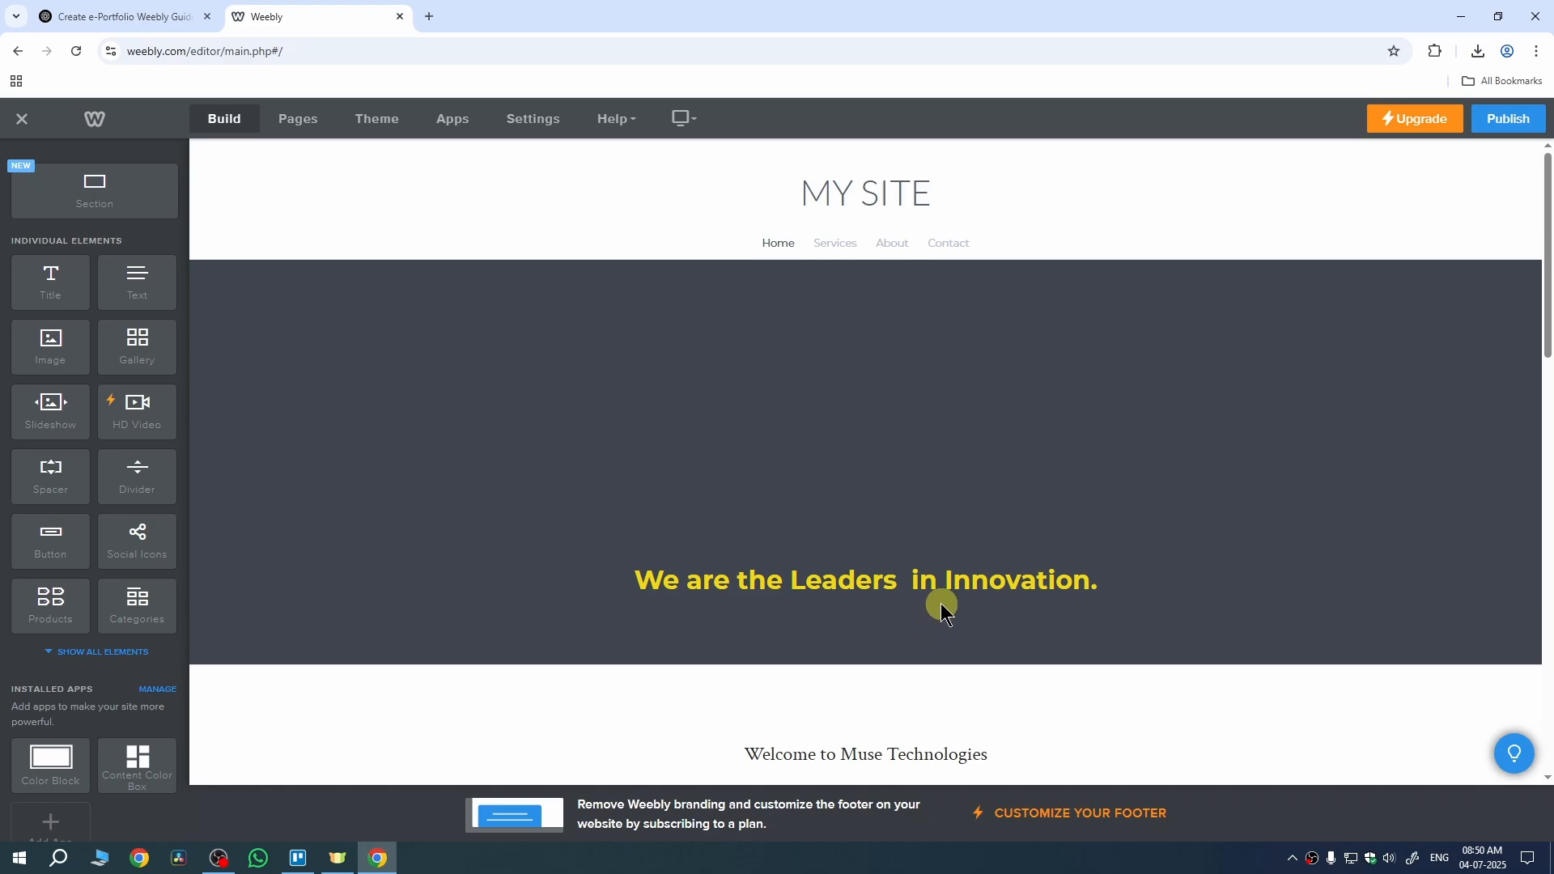
# Step: Recheck the yellow tagline text, then select the hero banner section
pyautogui.click(929, 583)
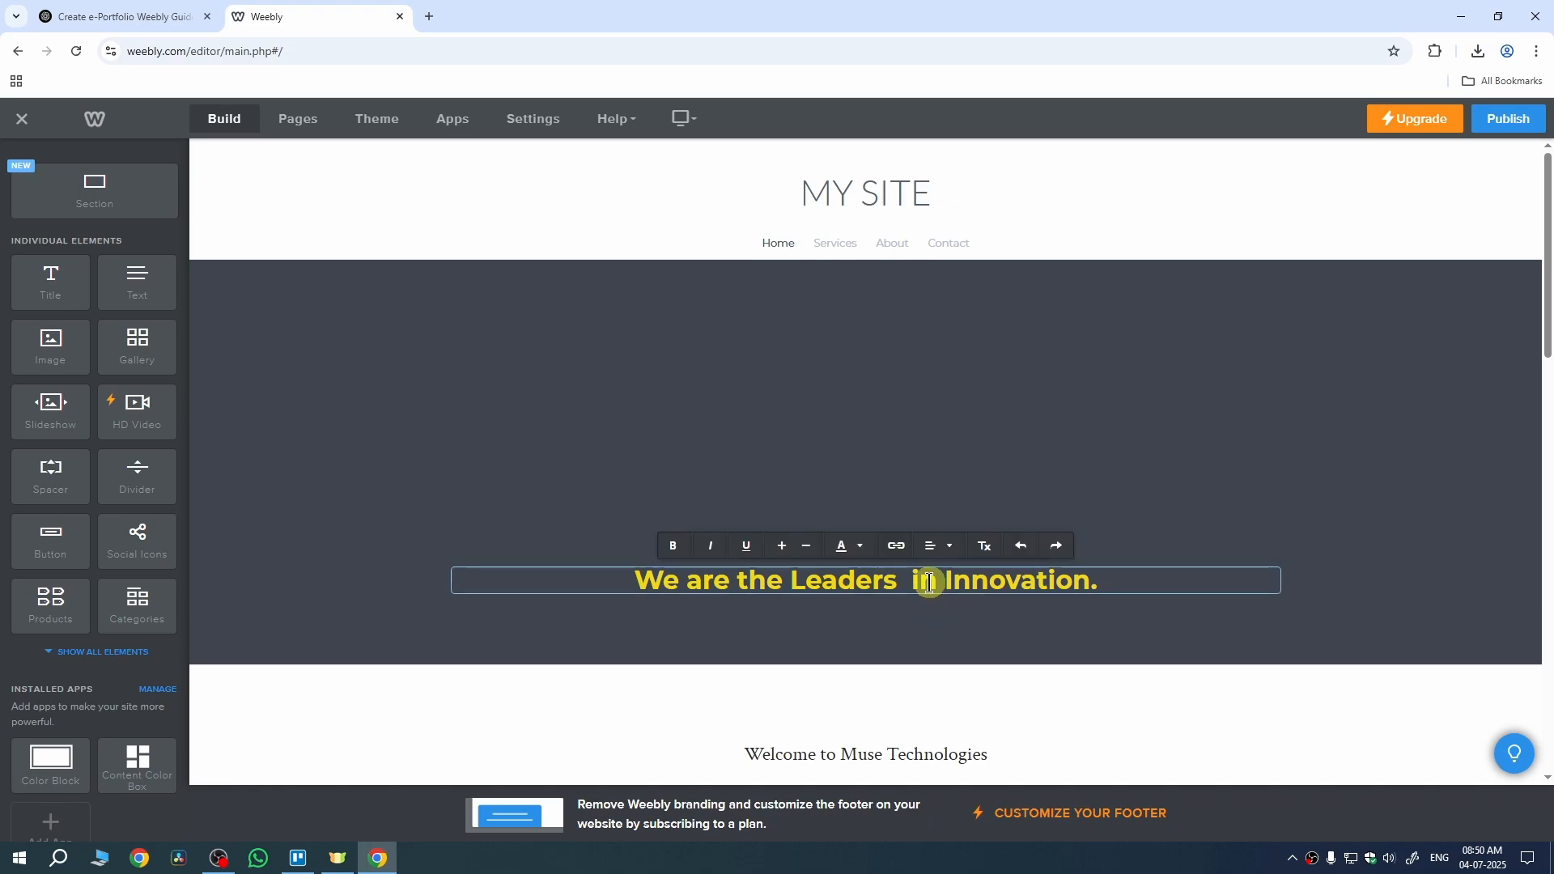
pyautogui.hotkey('ctrl', 'a')
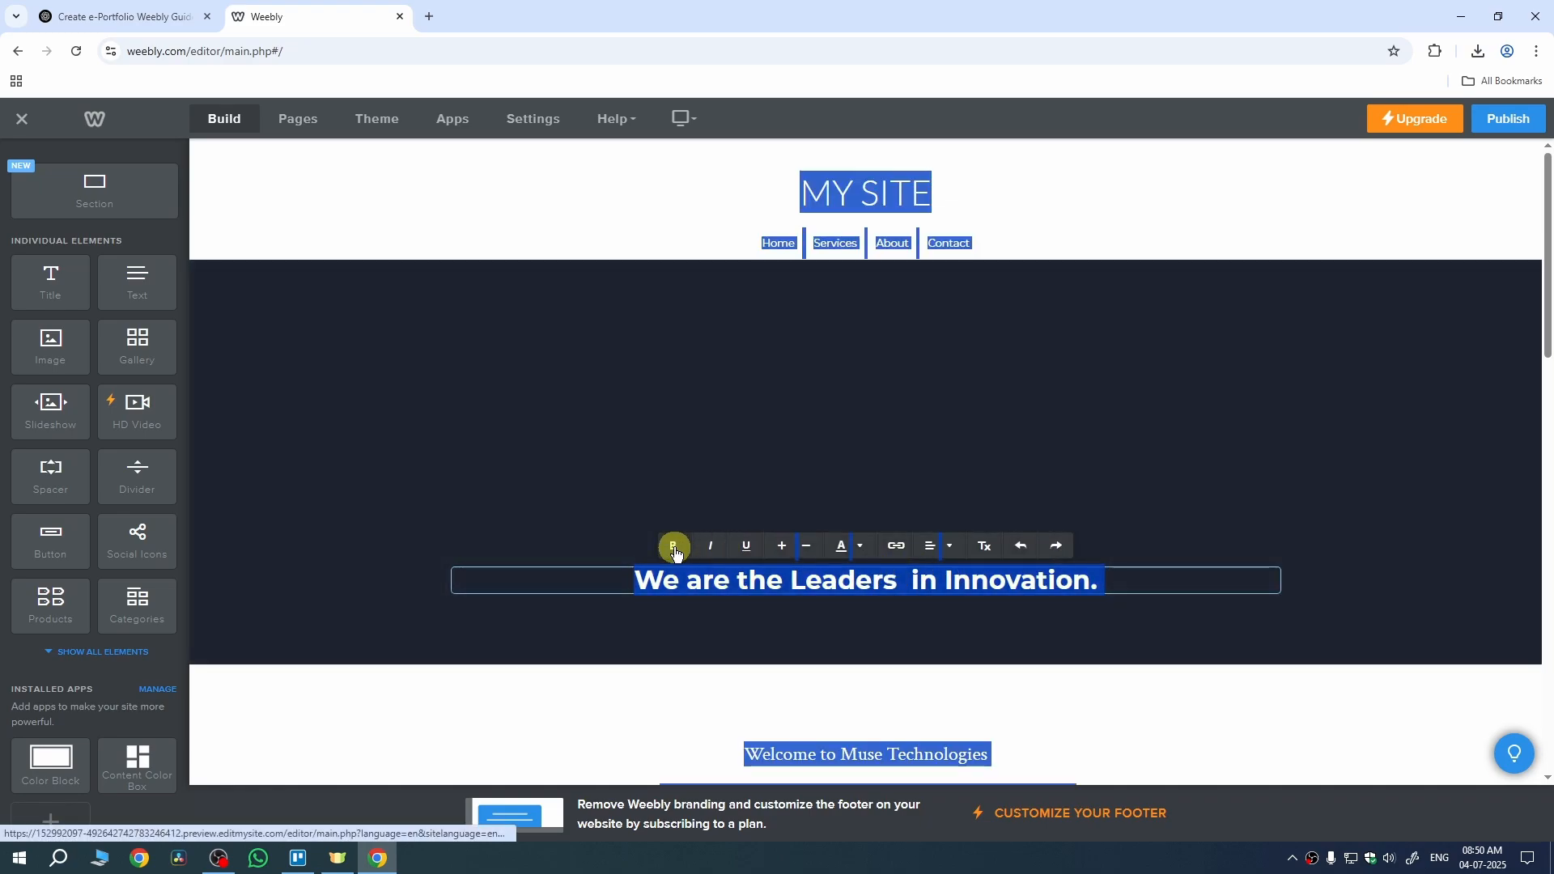
pyautogui.click(675, 547)
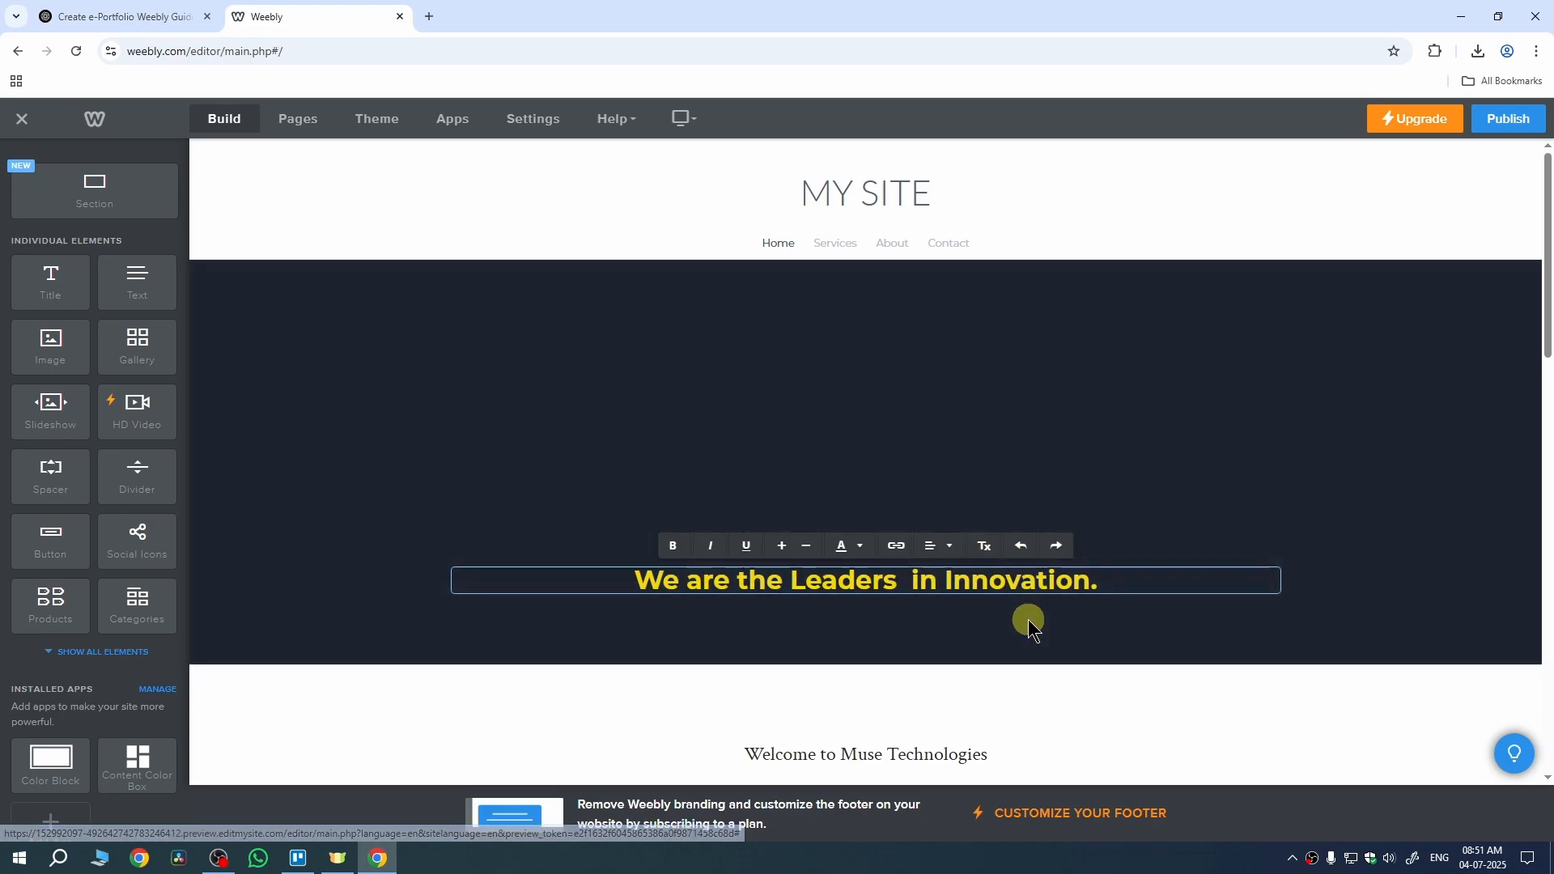
pyautogui.click(1029, 622)
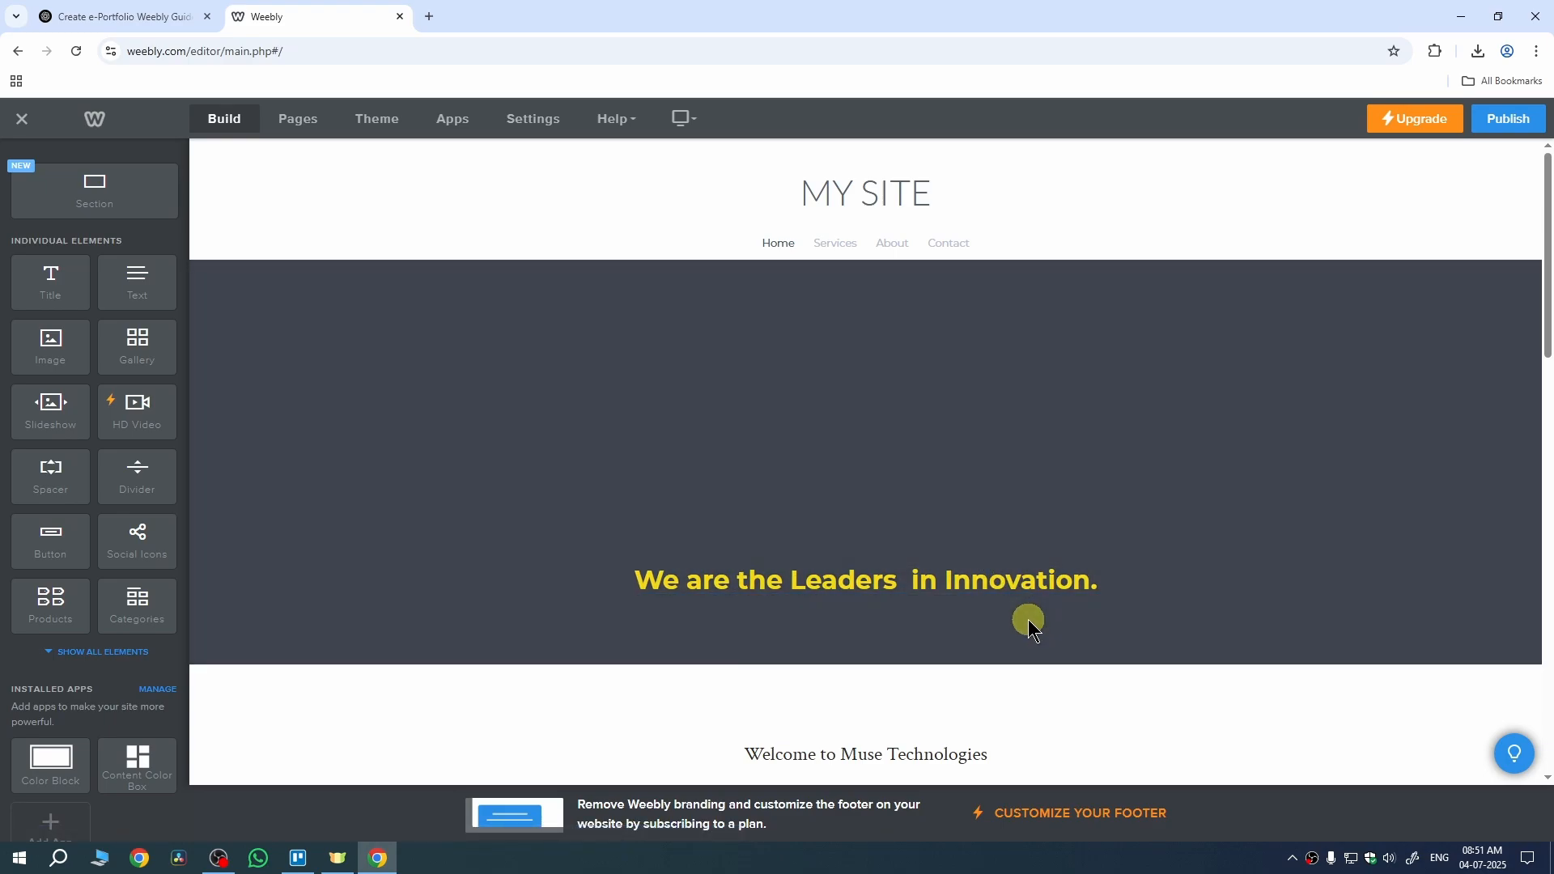
pyautogui.click(1071, 395)
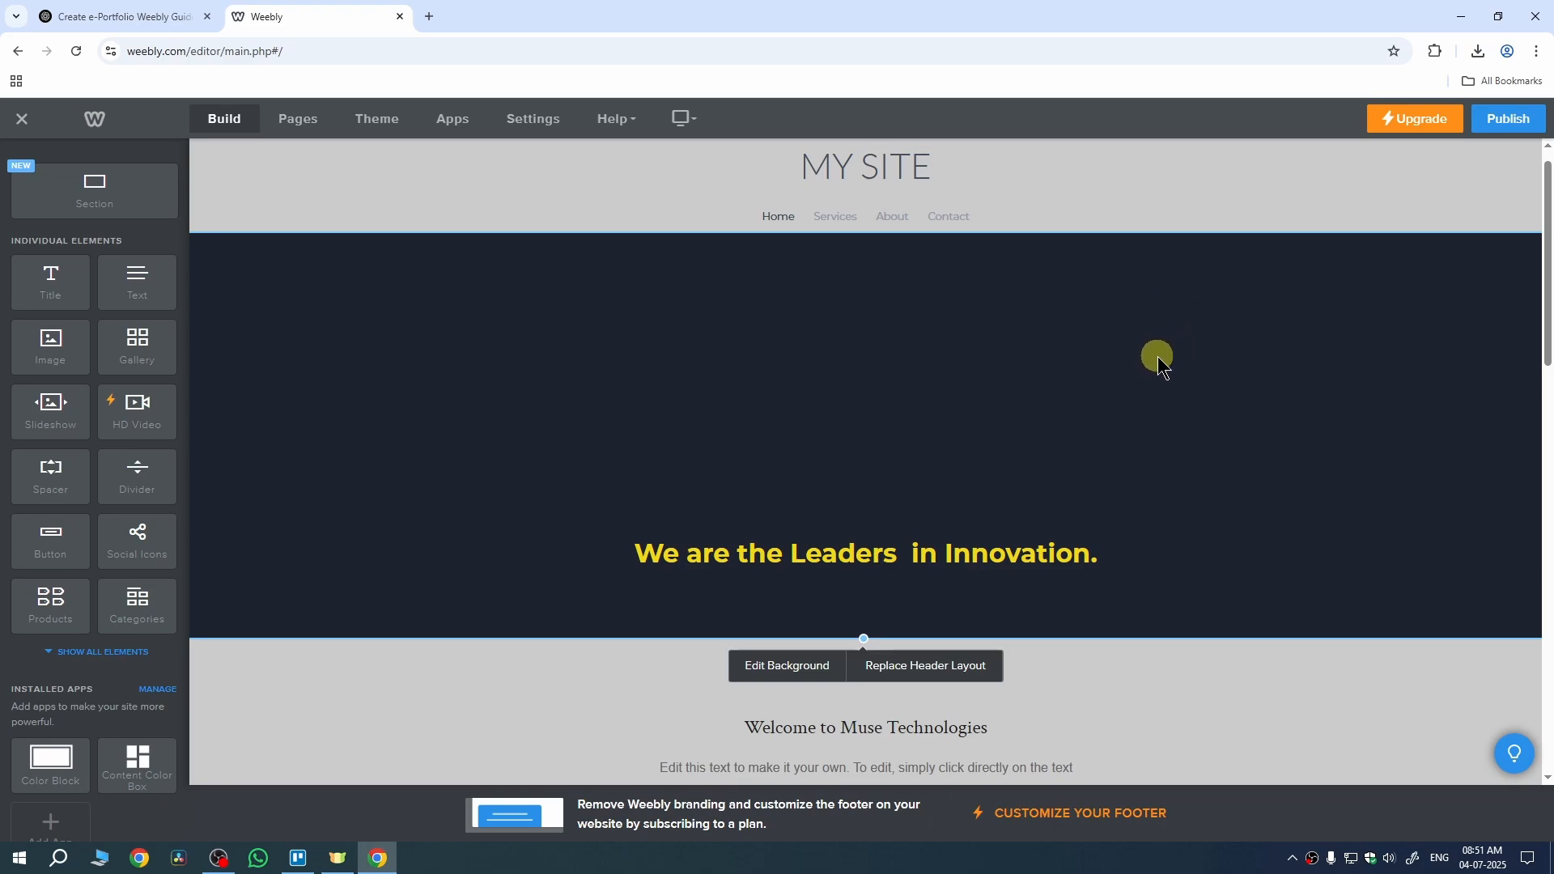
# Step: Change the hero banner background color from dark navy to deep blue
pyautogui.click(798, 672)
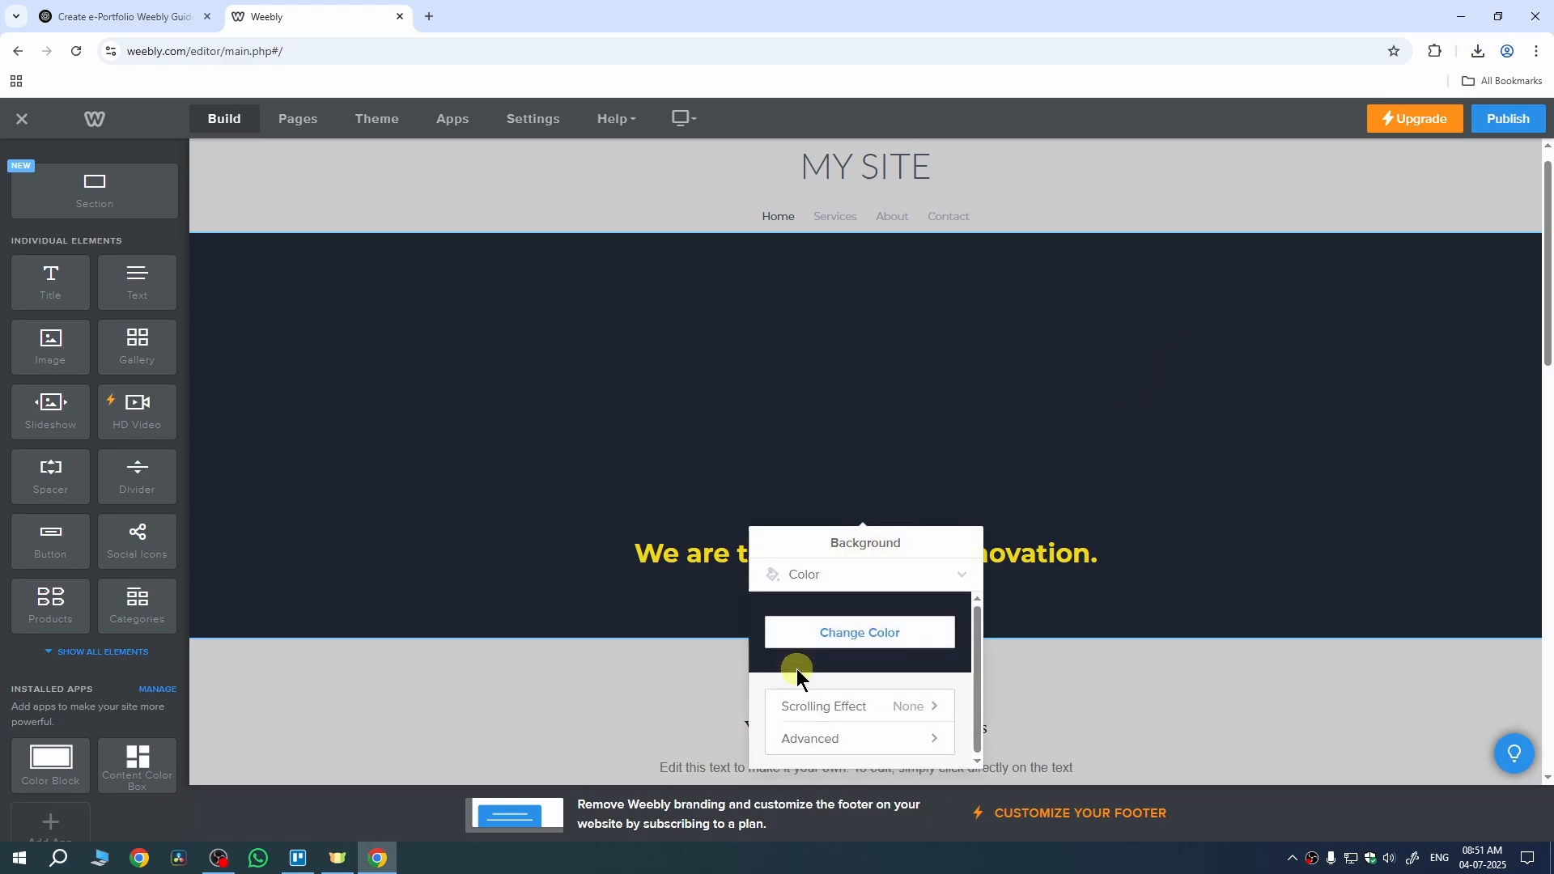
pyautogui.click(842, 635)
pyautogui.moveTo(904, 651); pyautogui.dragTo(928, 675)
pyautogui.click(1115, 528)
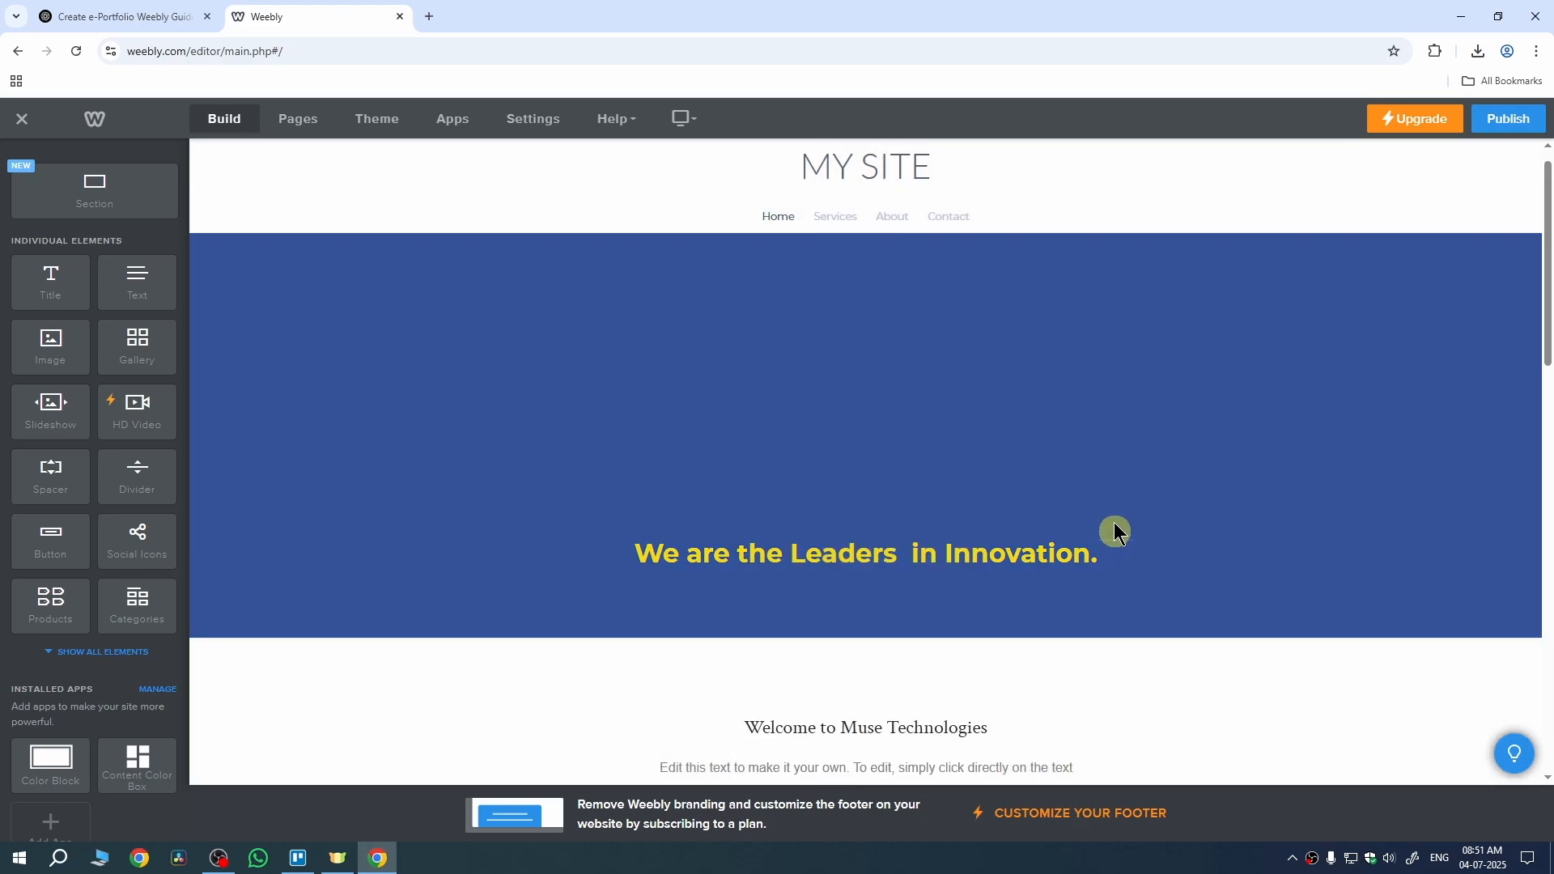
pyautogui.click(1173, 428)
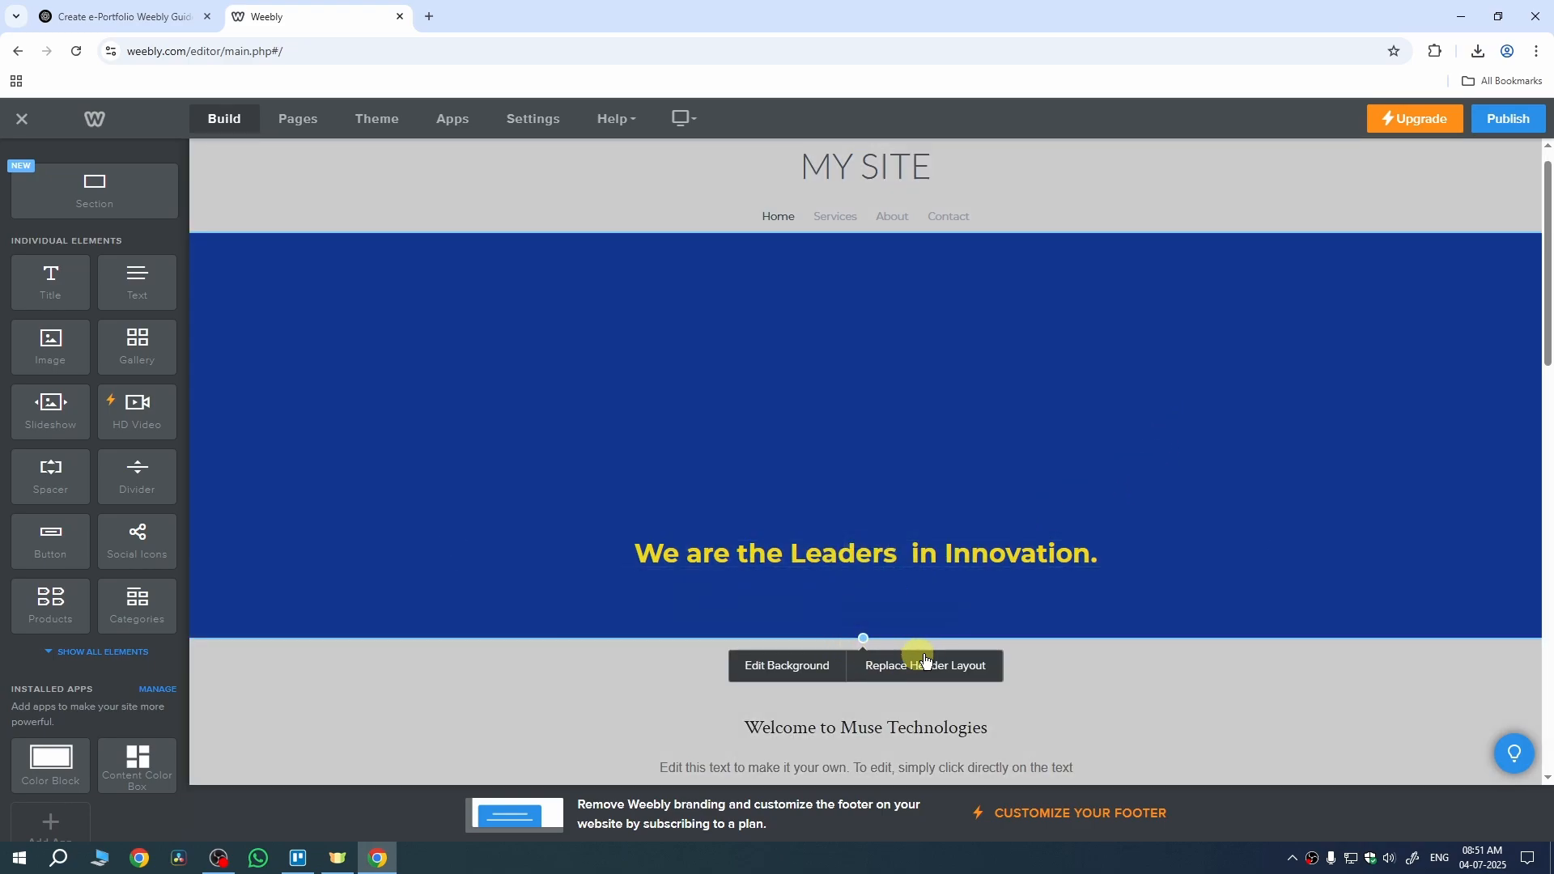
pyautogui.click(1102, 663)
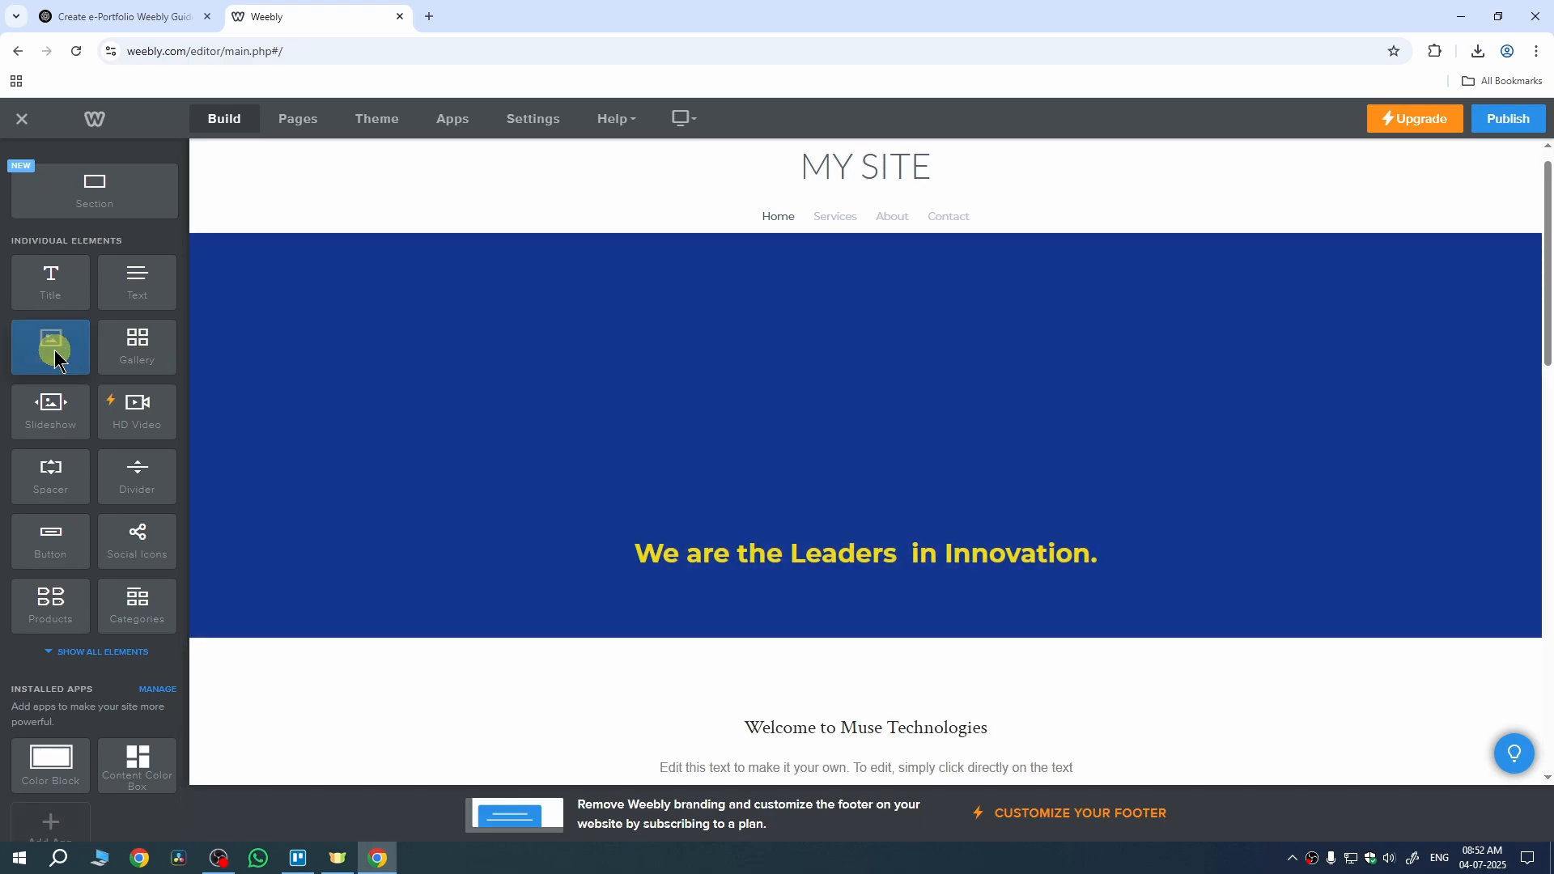
# Step: Add an image element to the hero banner and upload the ChatGPT Image file into it
pyautogui.moveTo(54, 350); pyautogui.dragTo(610, 441)
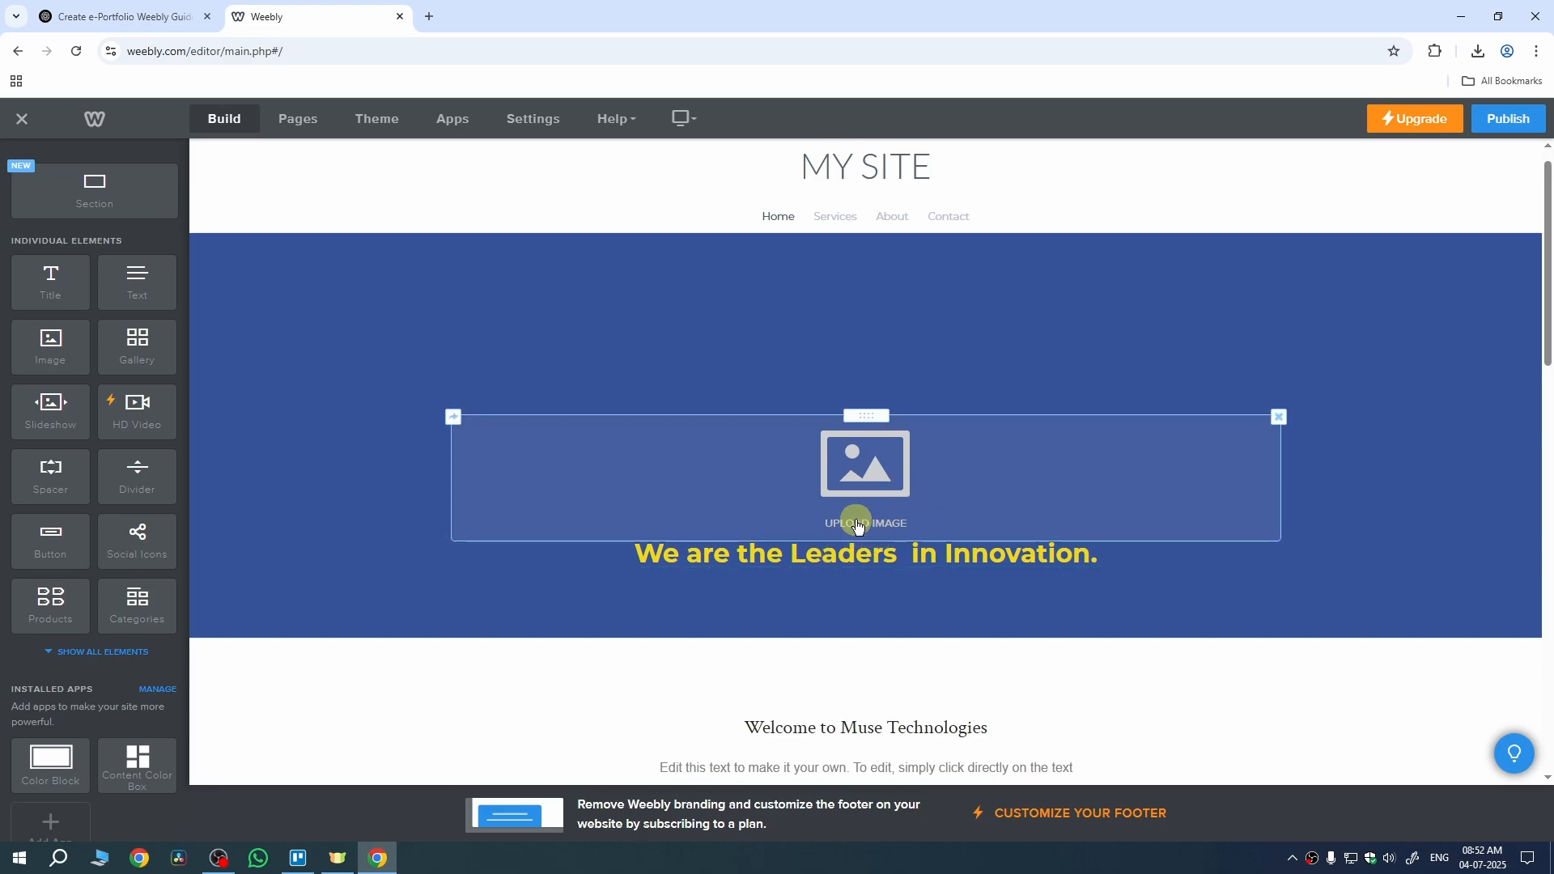
pyautogui.moveTo(868, 467); pyautogui.dragTo(1204, 465)
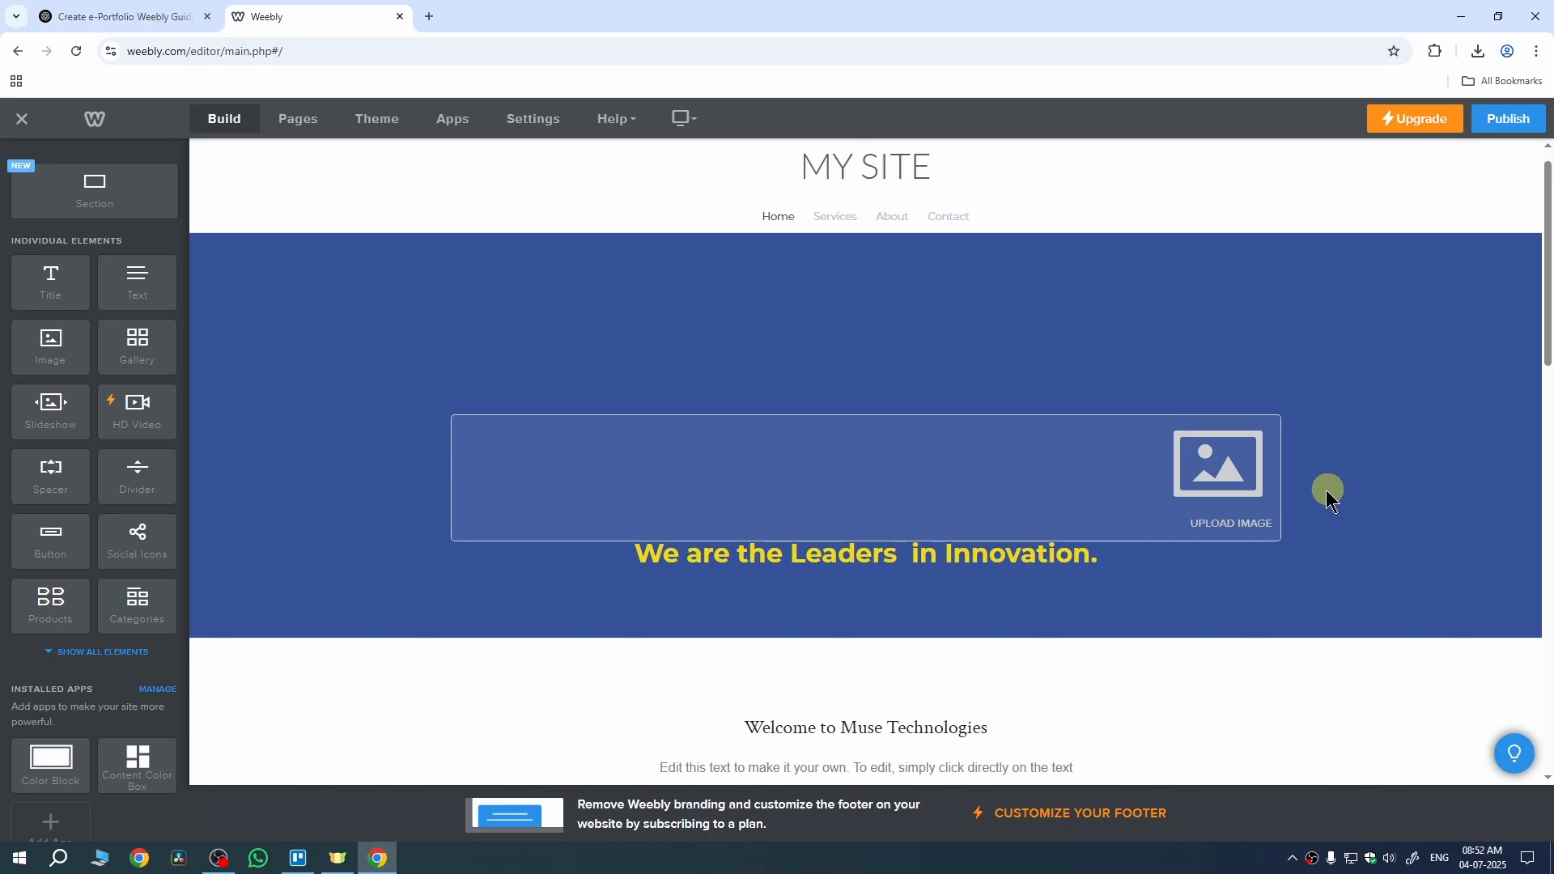
pyautogui.click(1222, 488)
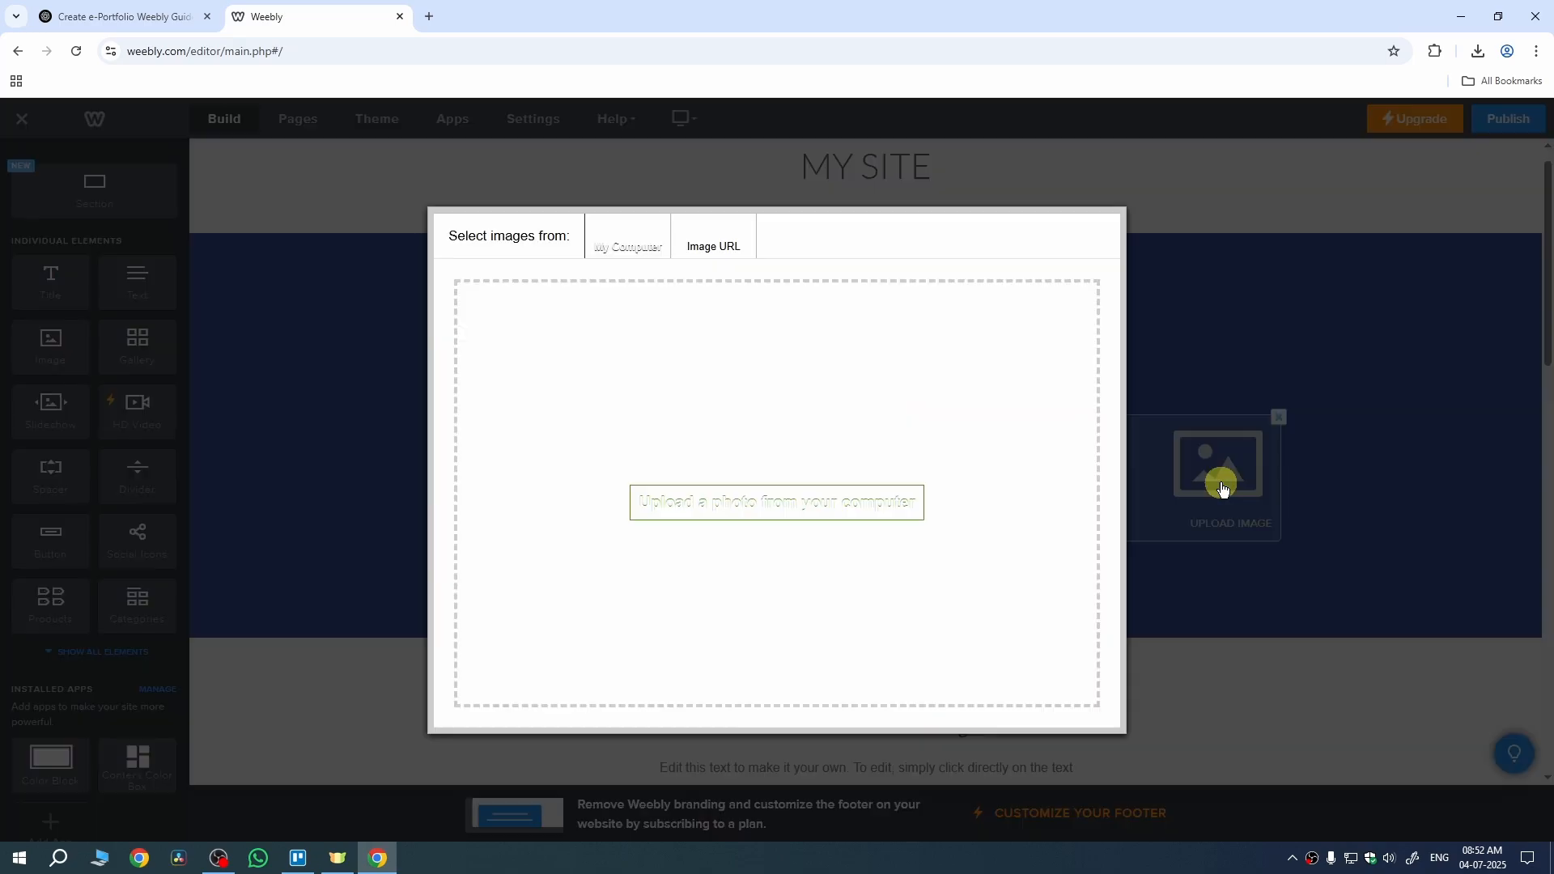
pyautogui.click(689, 504)
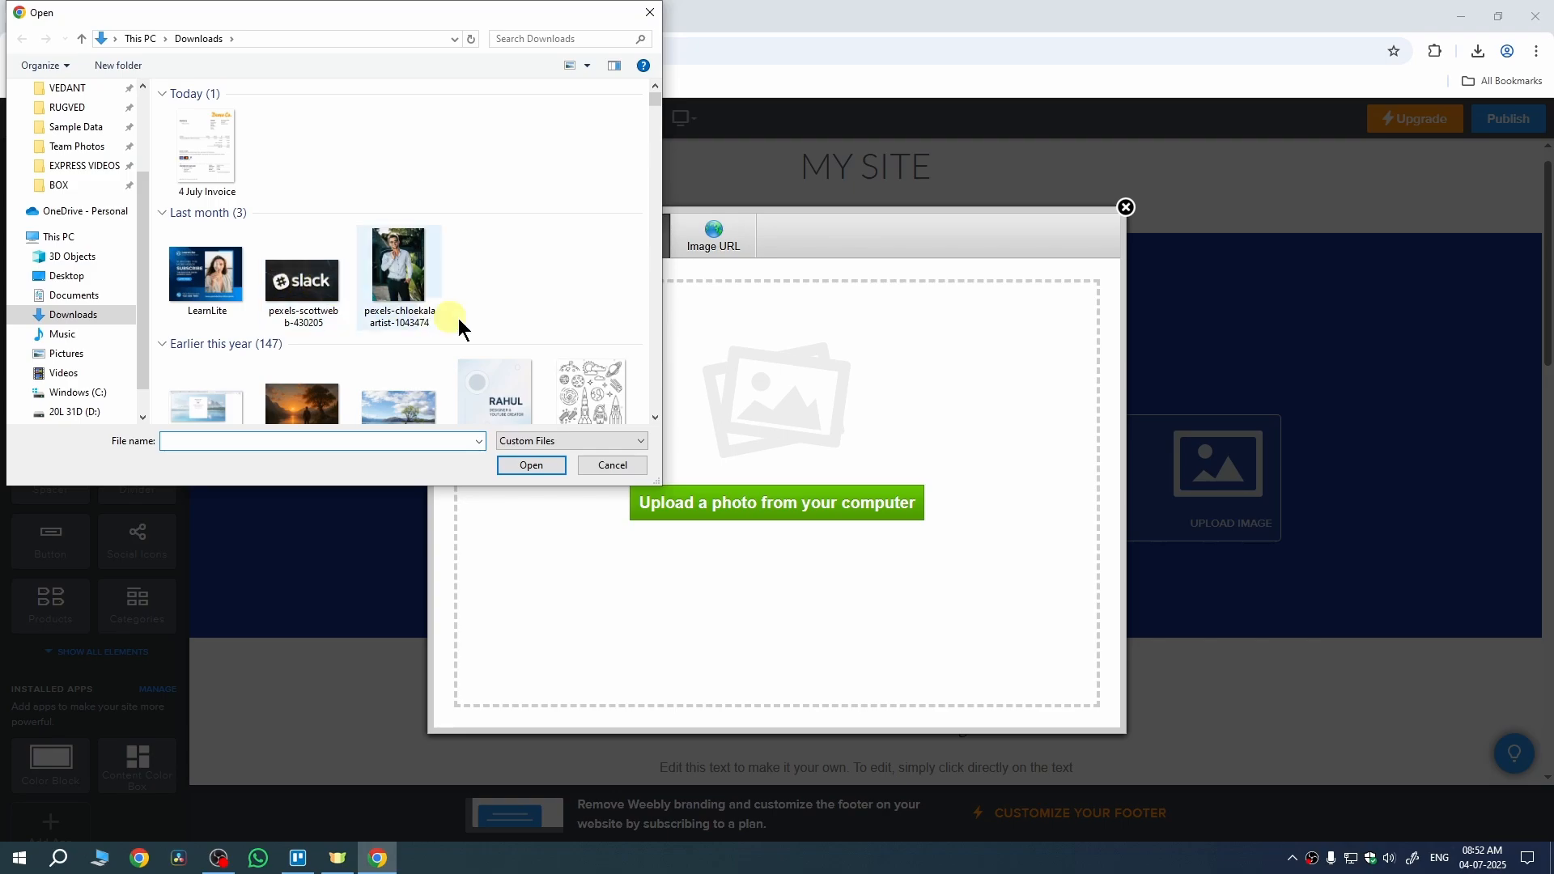
pyautogui.scroll(-3, 502, 320)
pyautogui.click(521, 272)
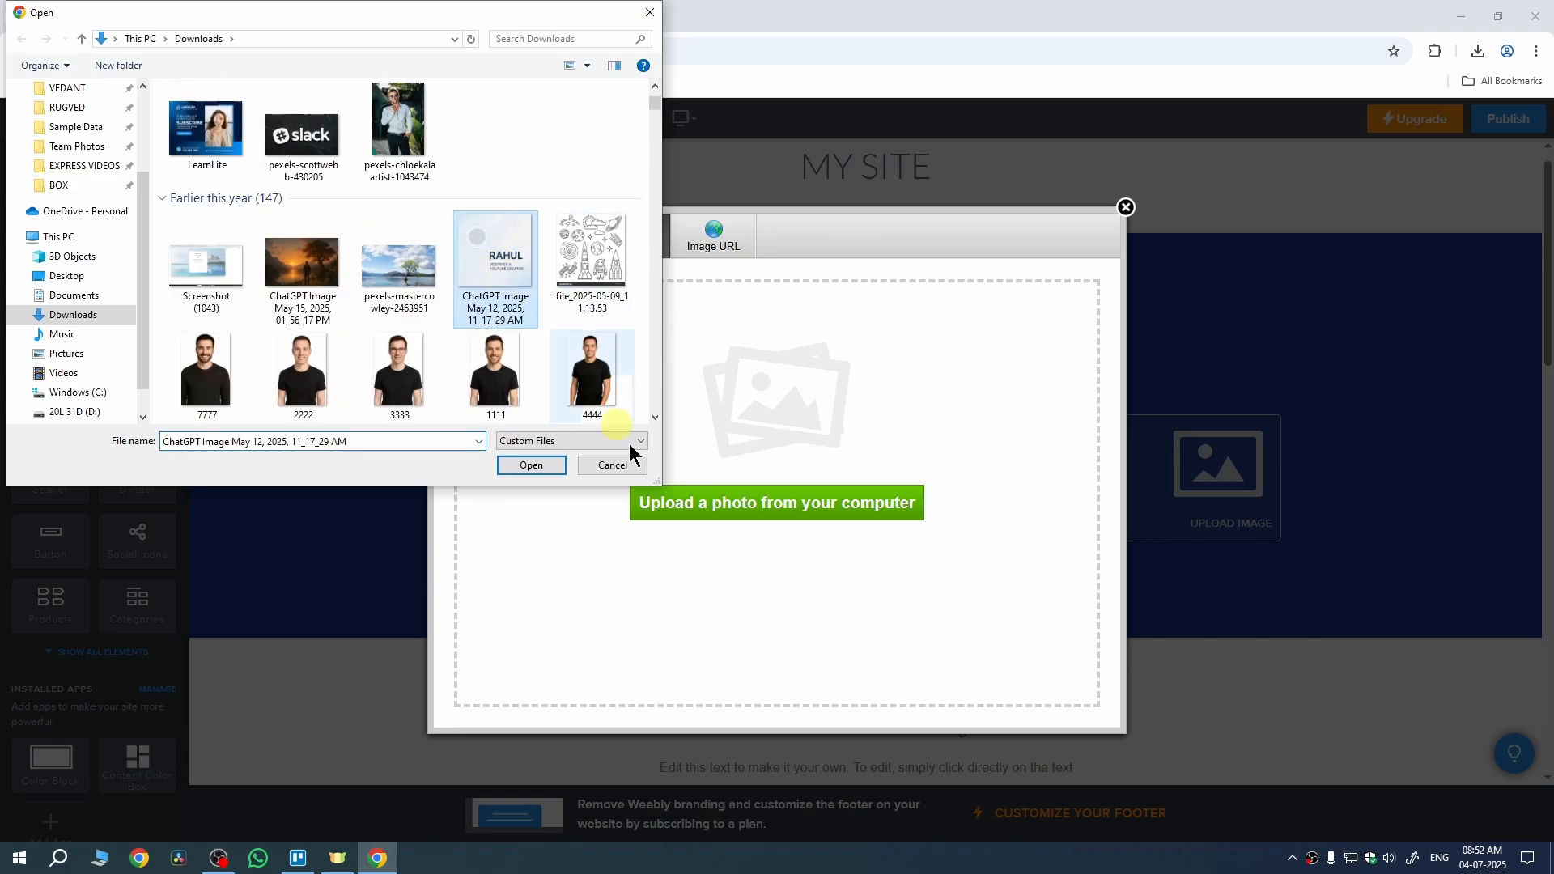
pyautogui.click(537, 464)
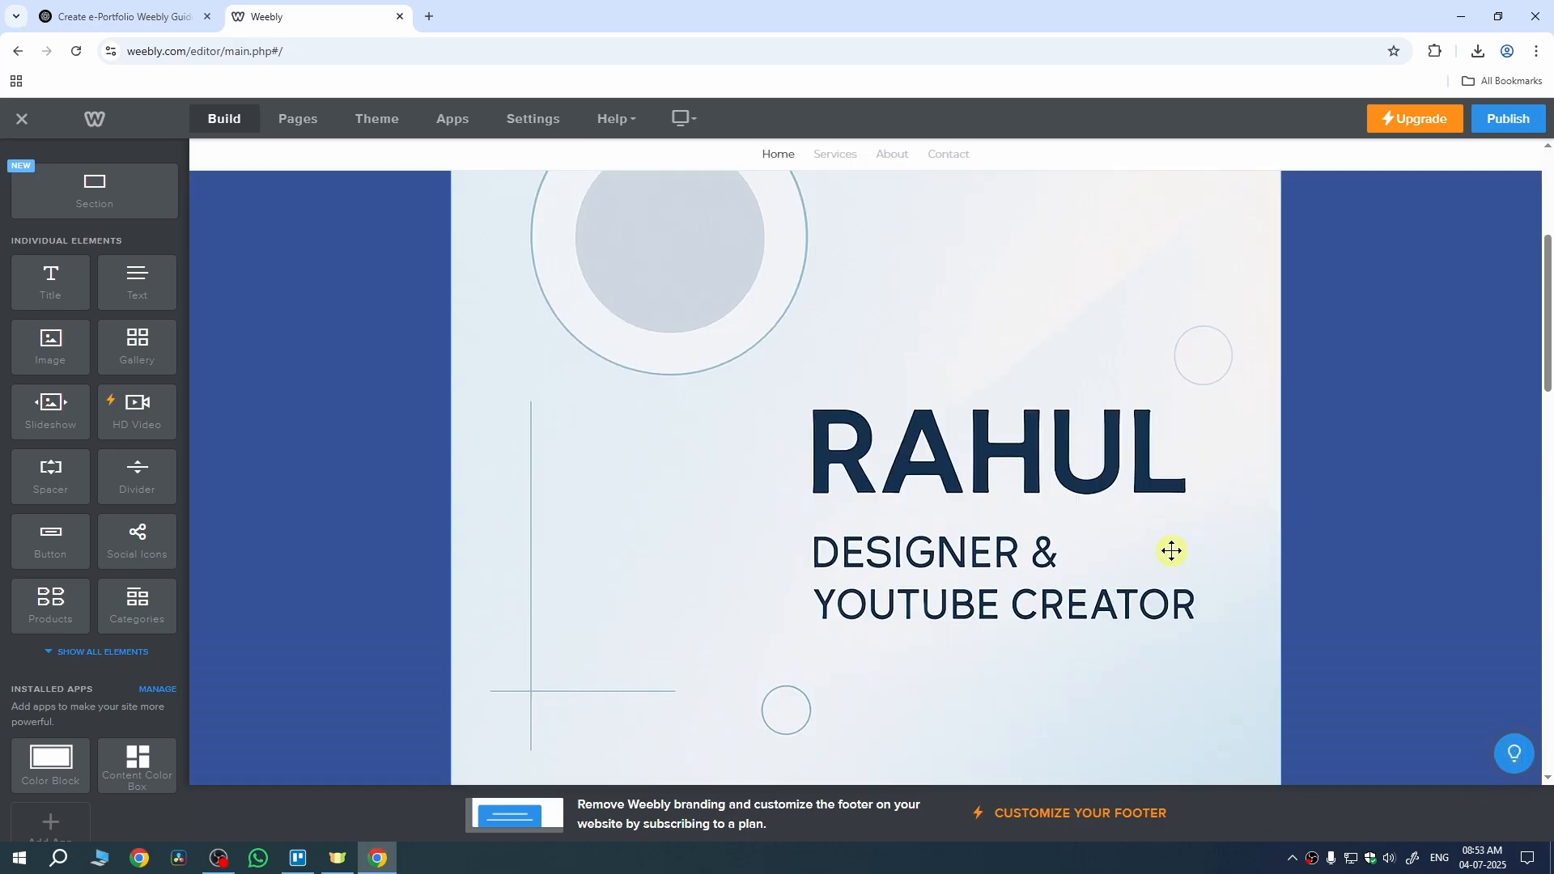
pyautogui.scroll(-5, 1171, 552)
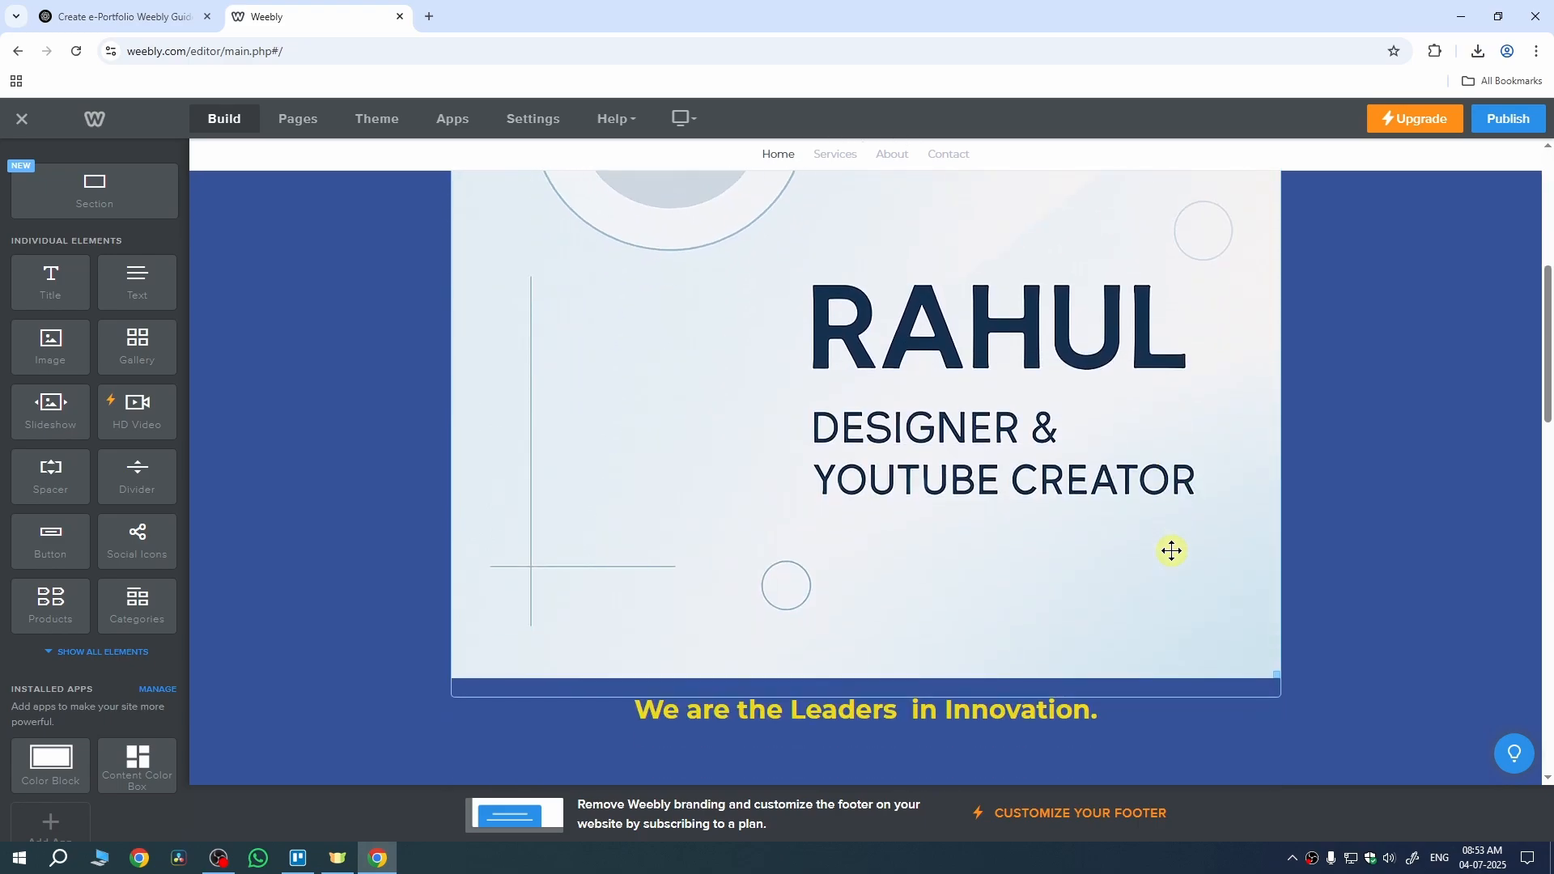
pyautogui.scroll(5, 1171, 549)
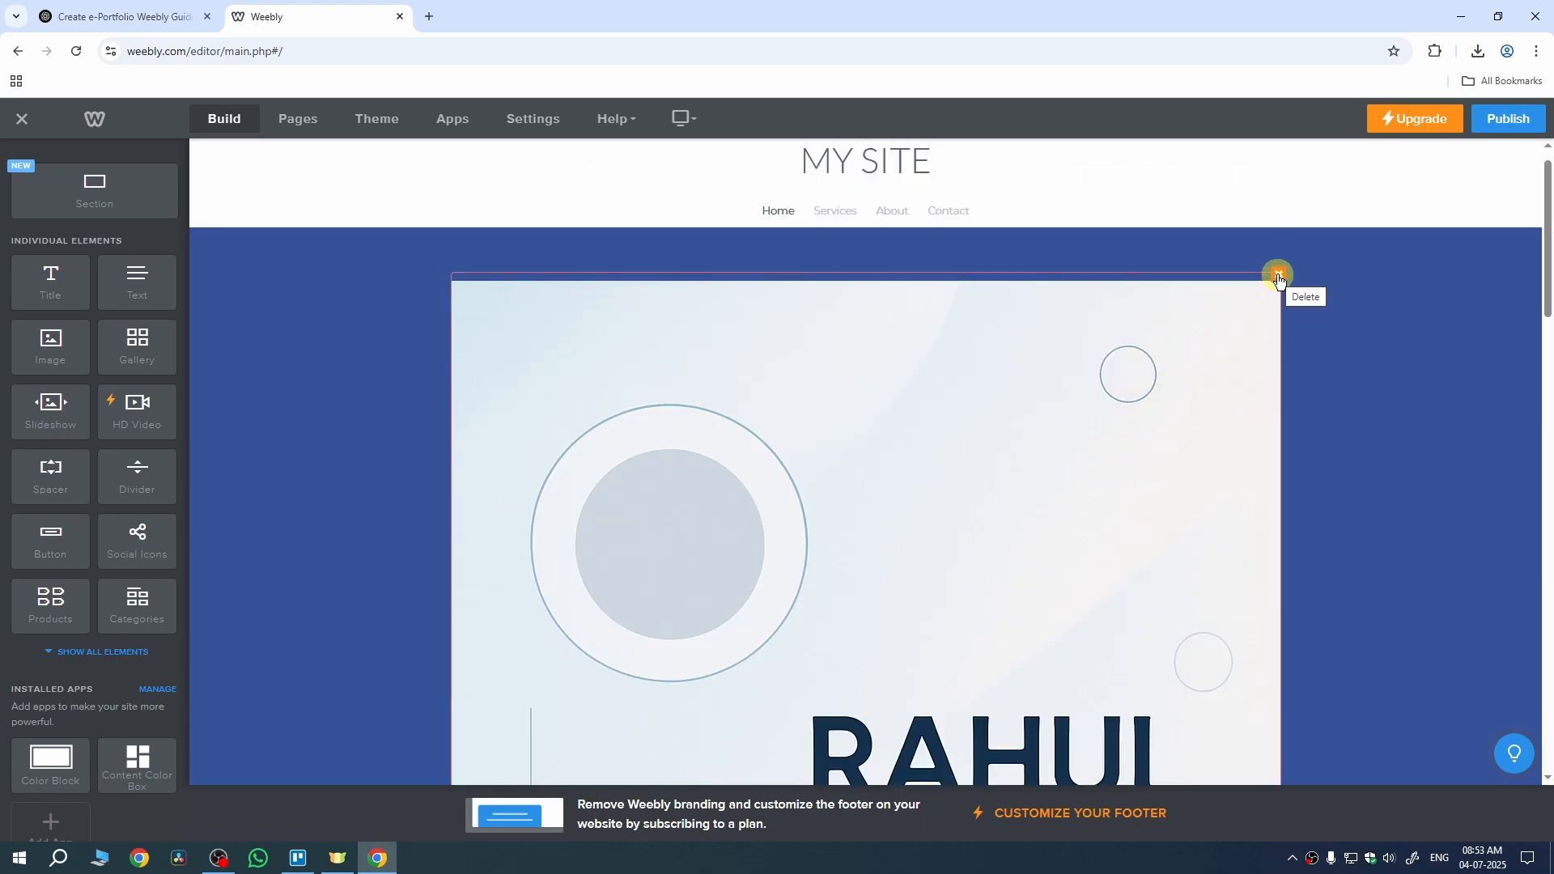
# Step: Delete the uploaded profile image from the hero banner, confirming the removal
pyautogui.click(1278, 278)
pyautogui.click(1241, 226)
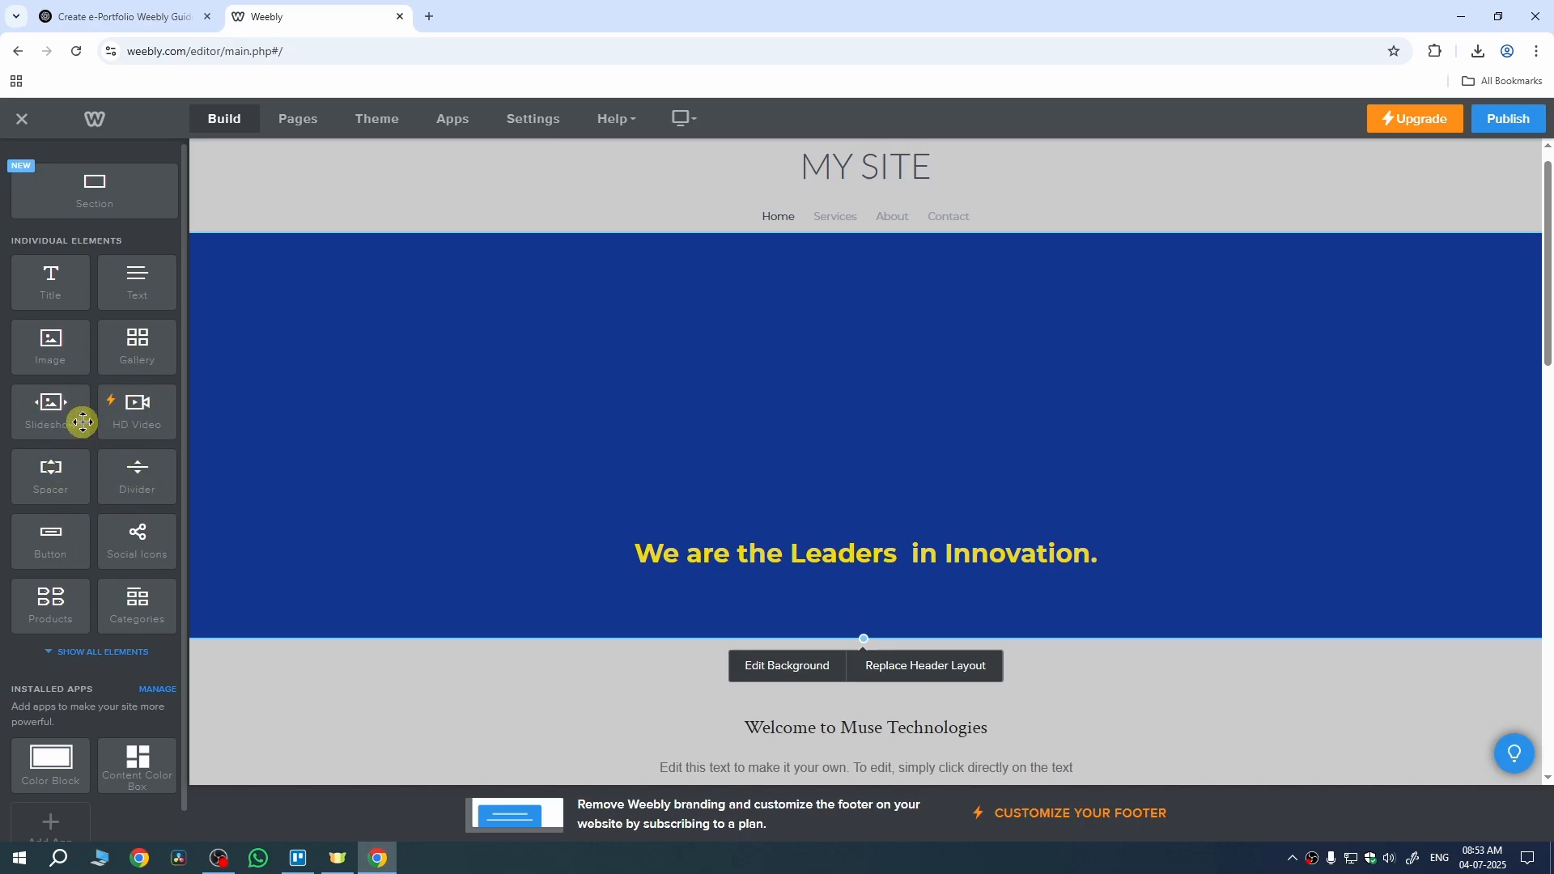
pyautogui.scroll(-10, 890, 445)
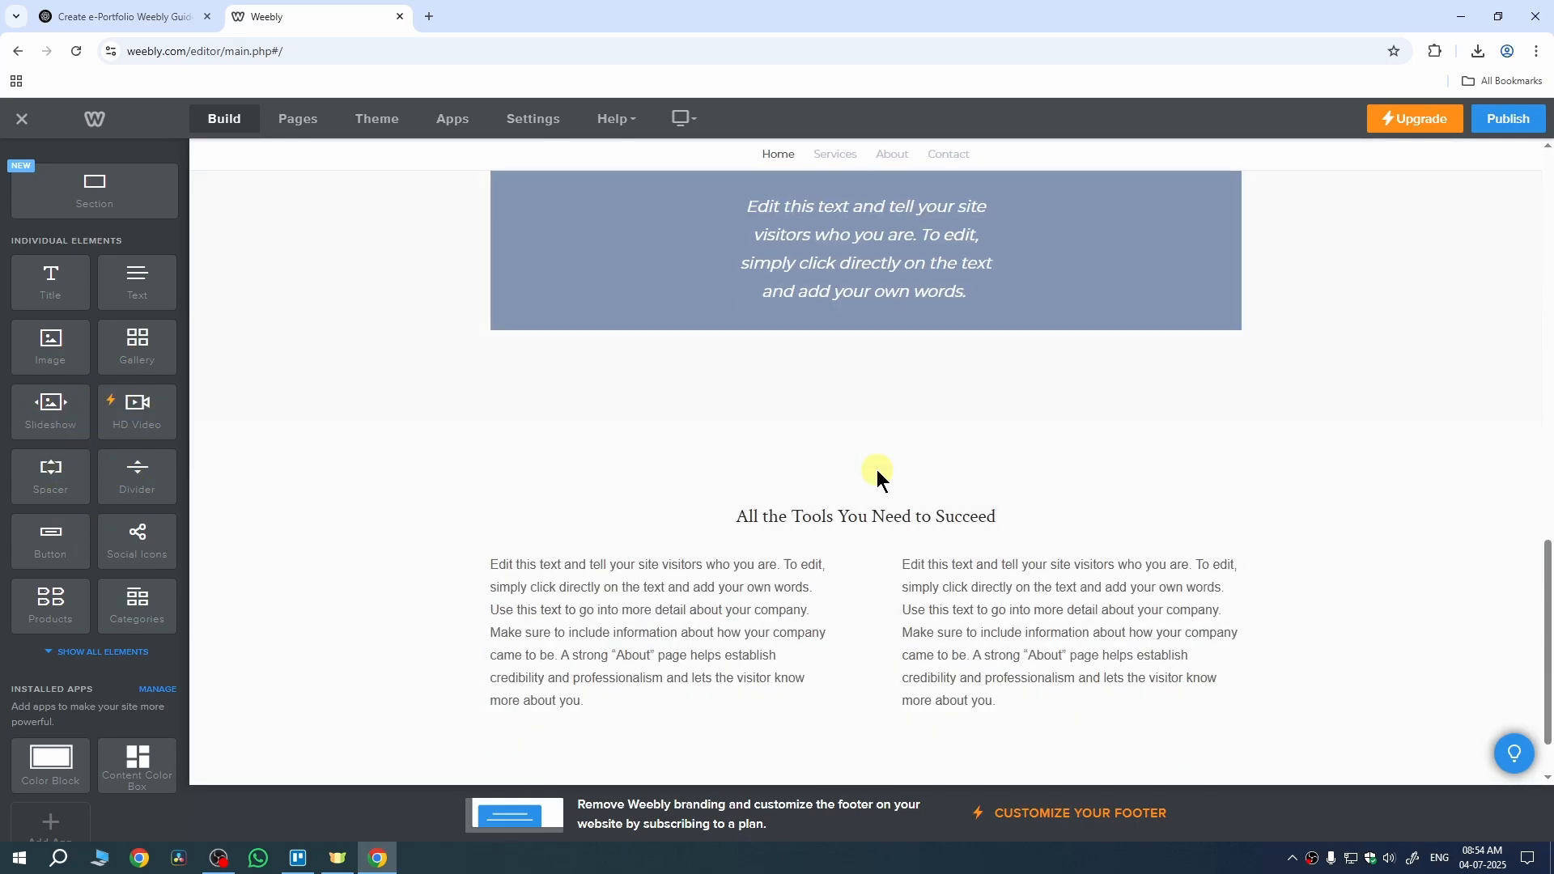
pyautogui.scroll(10, 877, 469)
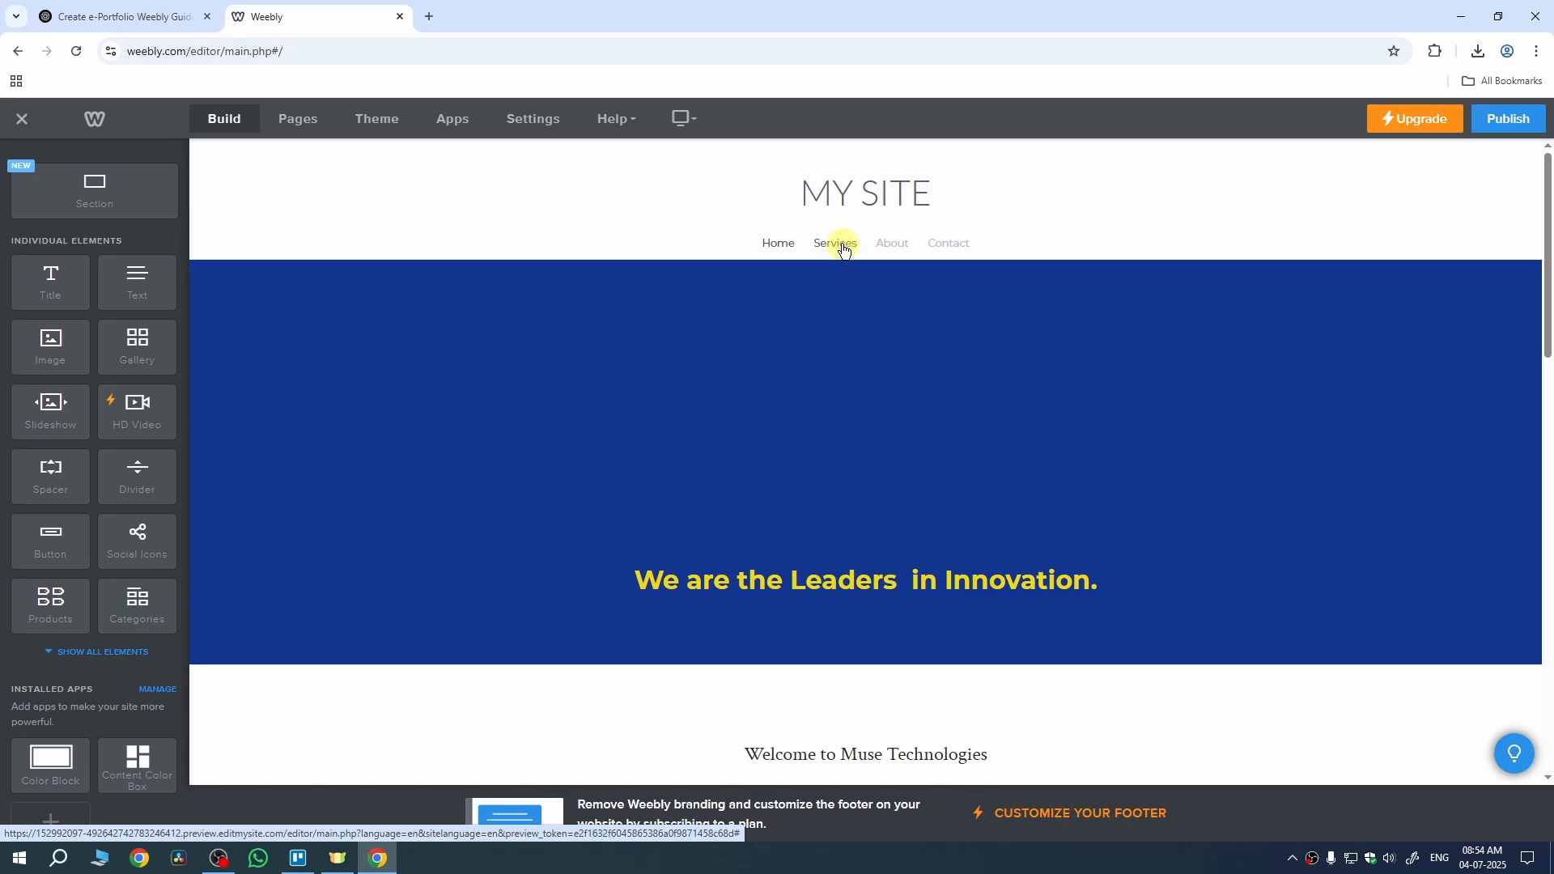
# Step: On the Services page, replace the paragraph under the 'Services.' heading with 'ABC'
pyautogui.click(838, 247)
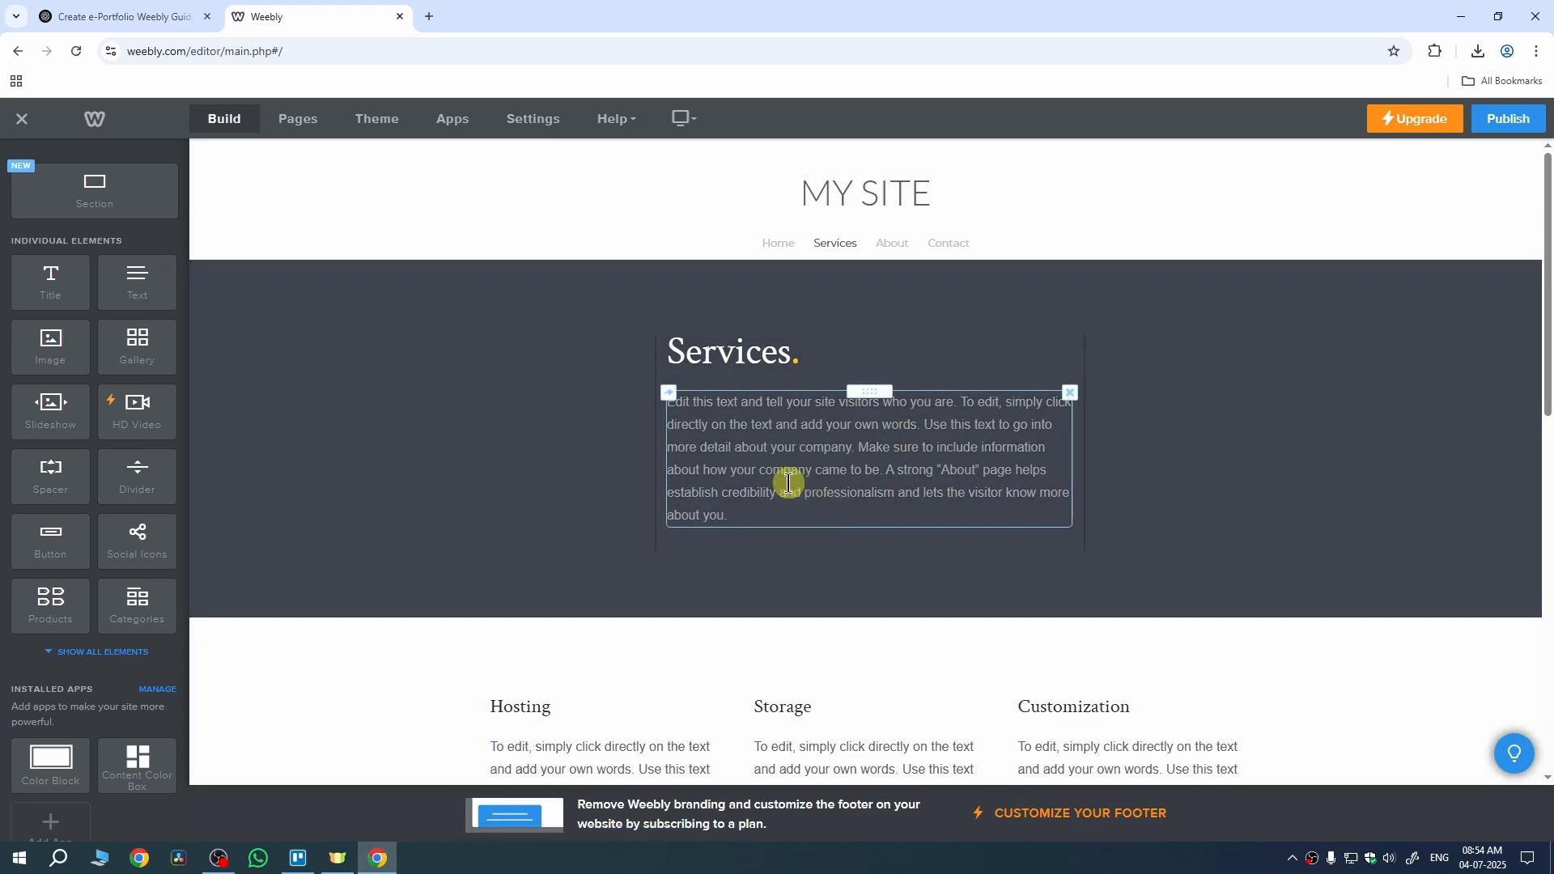
pyautogui.click(791, 482)
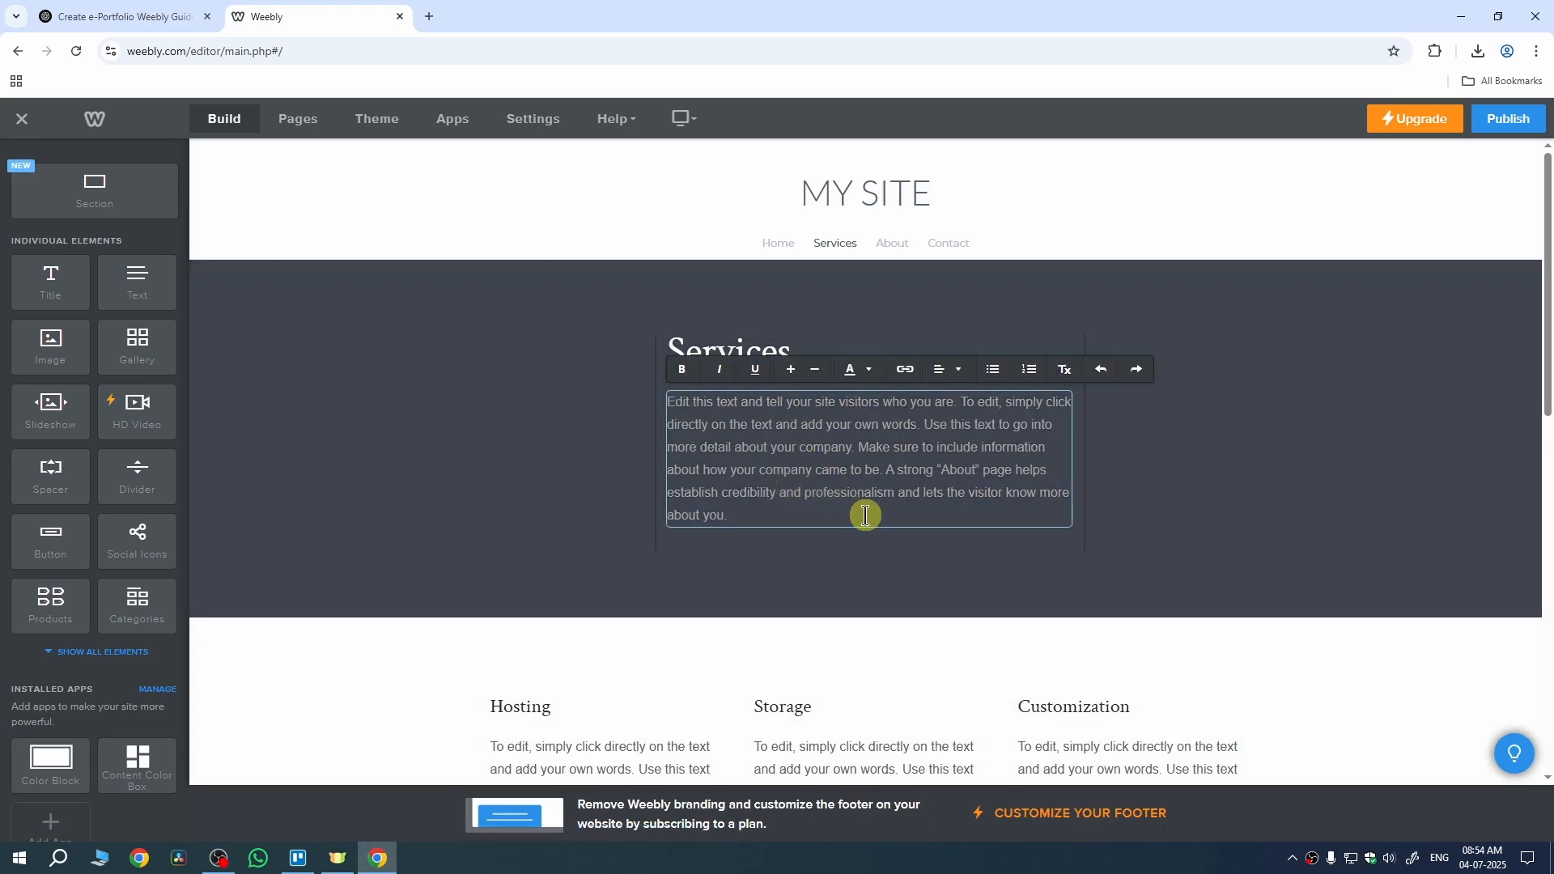
pyautogui.hotkey('ctrl', 'a')
pyautogui.write('ABC')
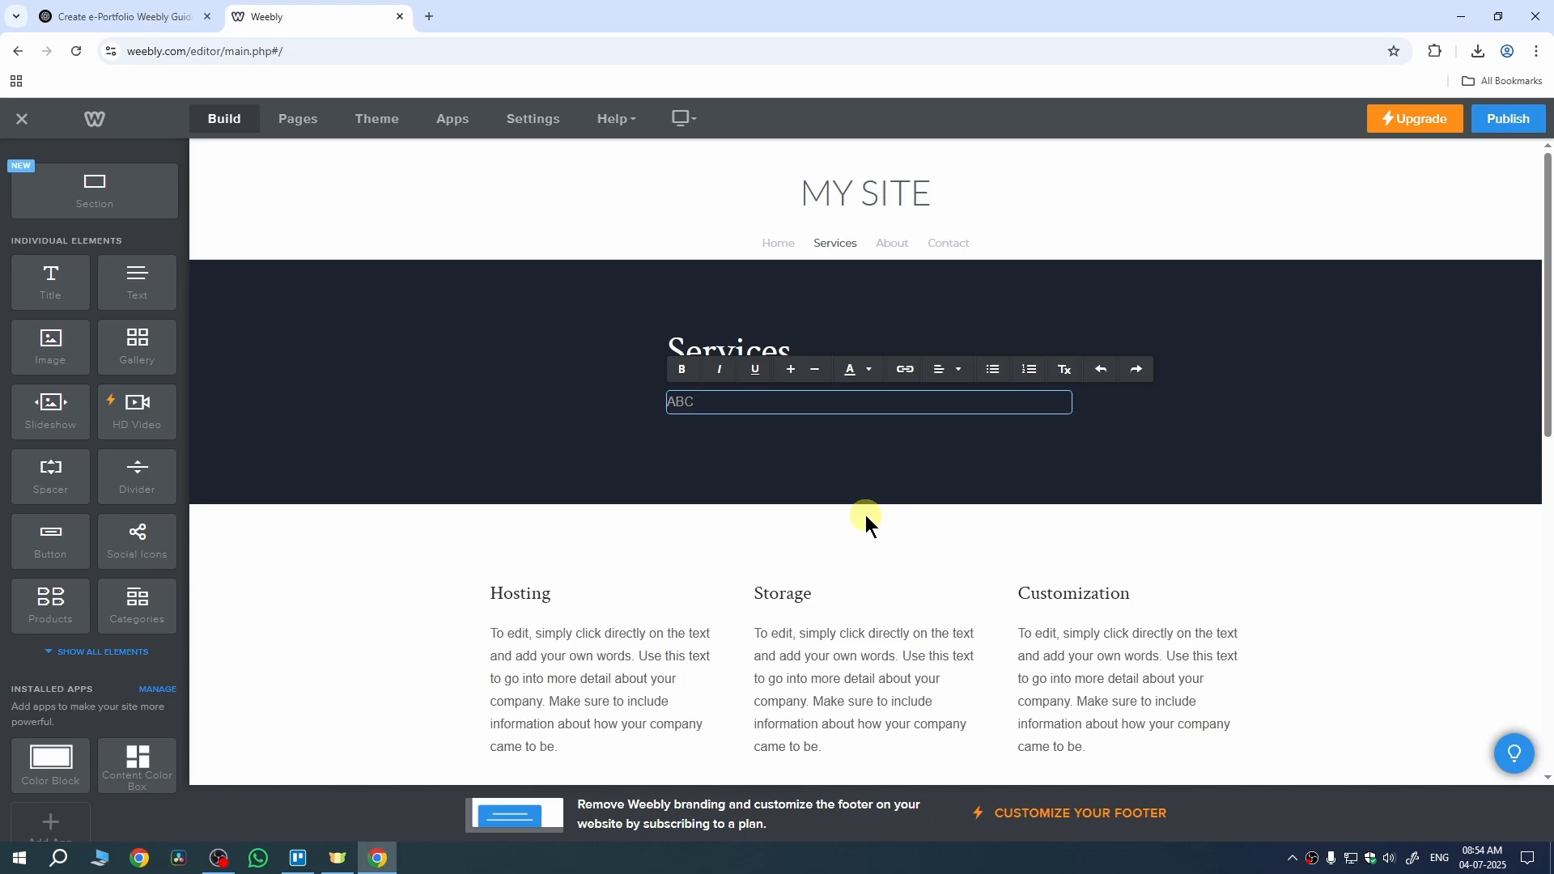
pyautogui.click(866, 515)
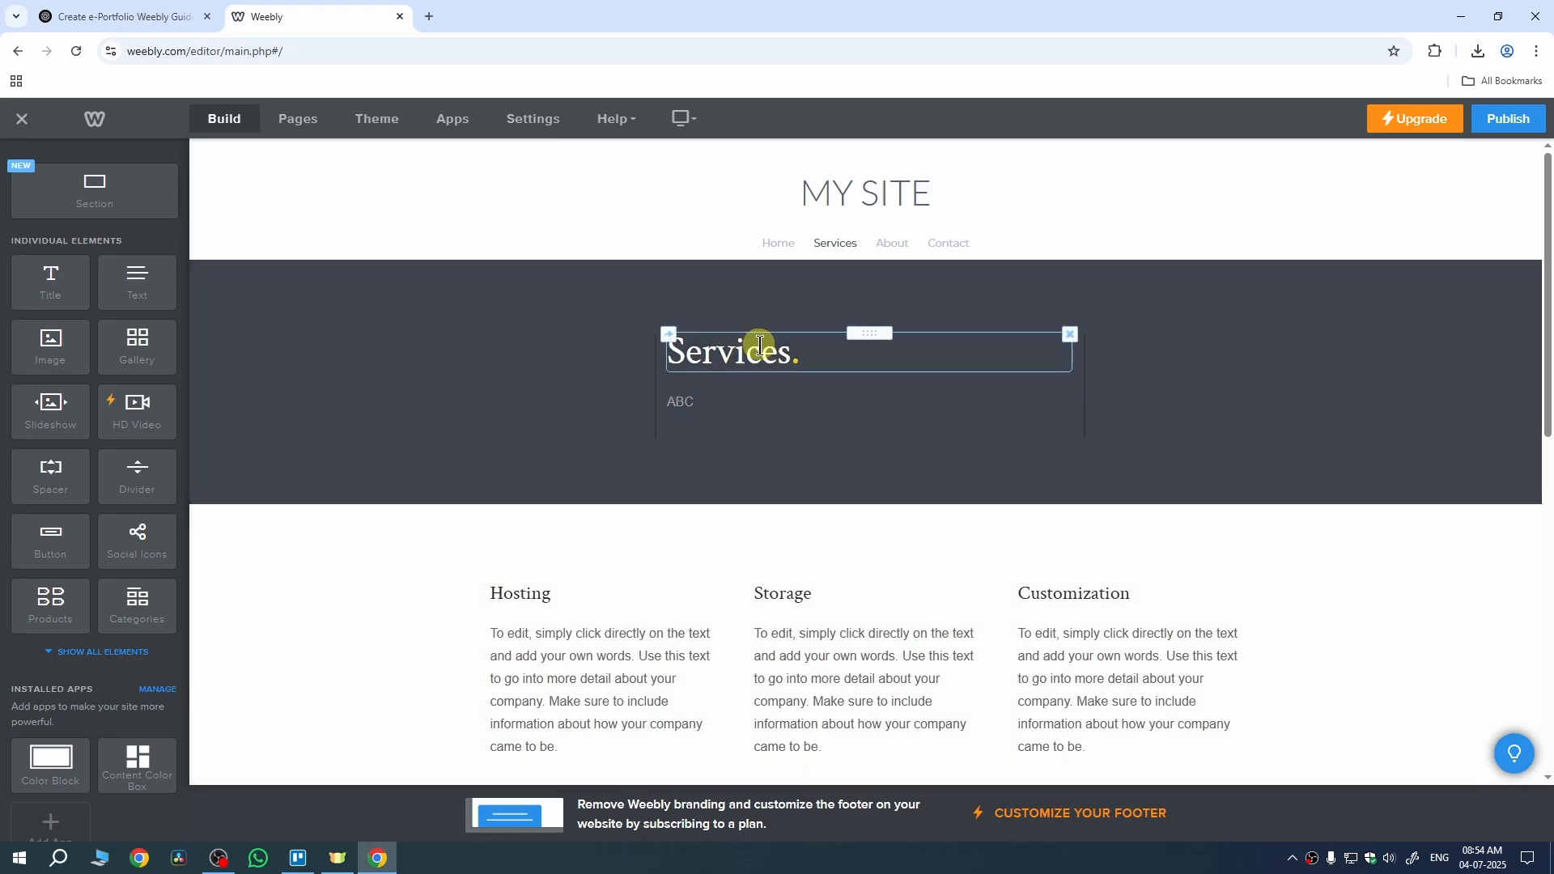
pyautogui.click(759, 348)
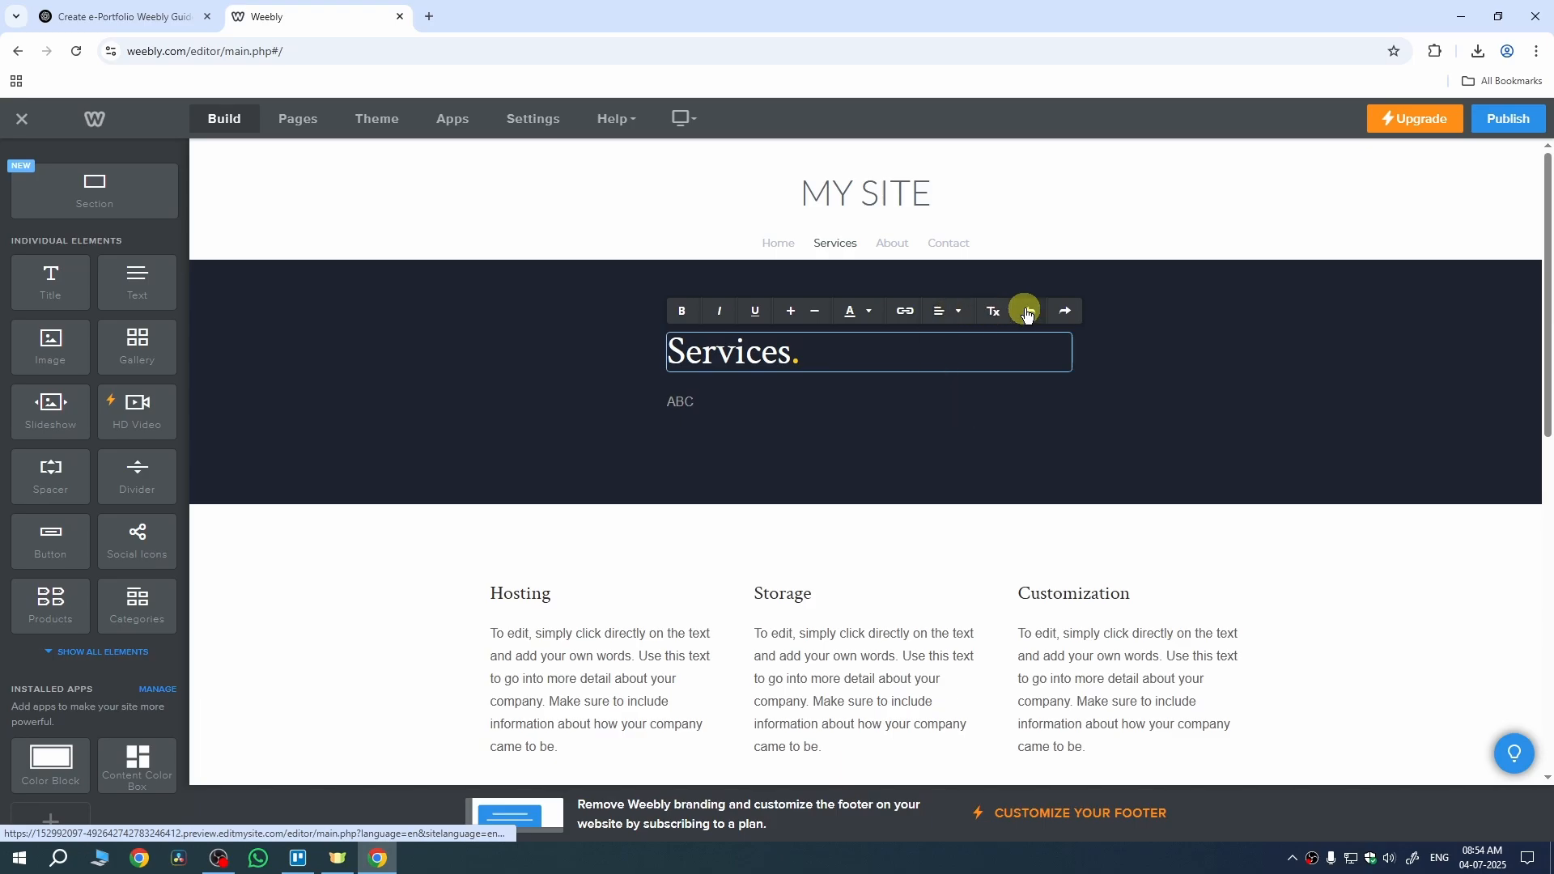
pyautogui.click(1280, 562)
pyautogui.scroll(-4, 1047, 451)
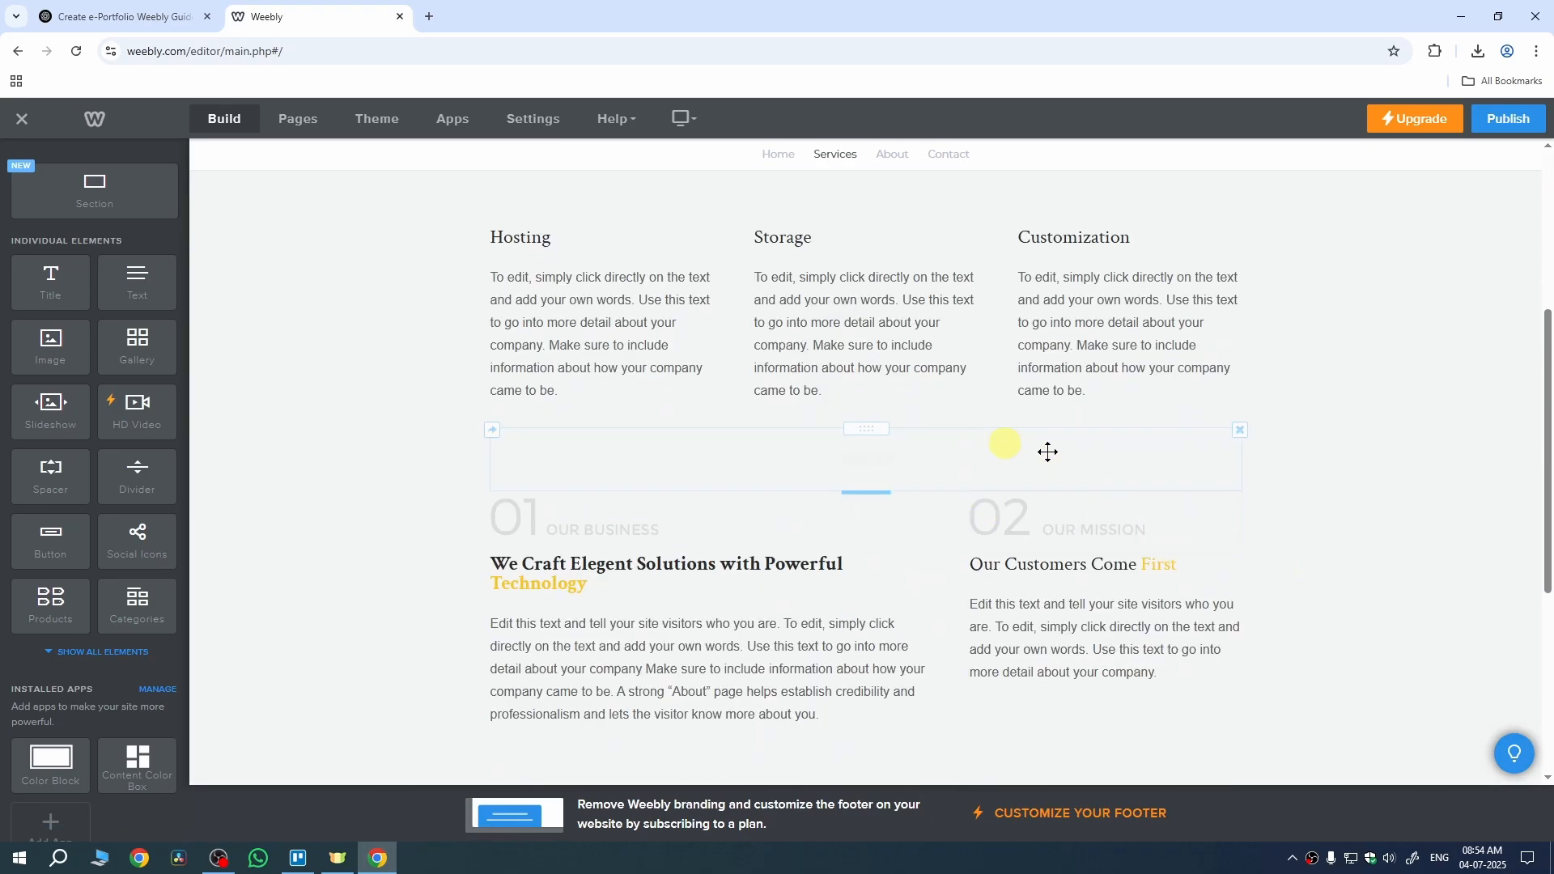
pyautogui.scroll(3, 1099, 522)
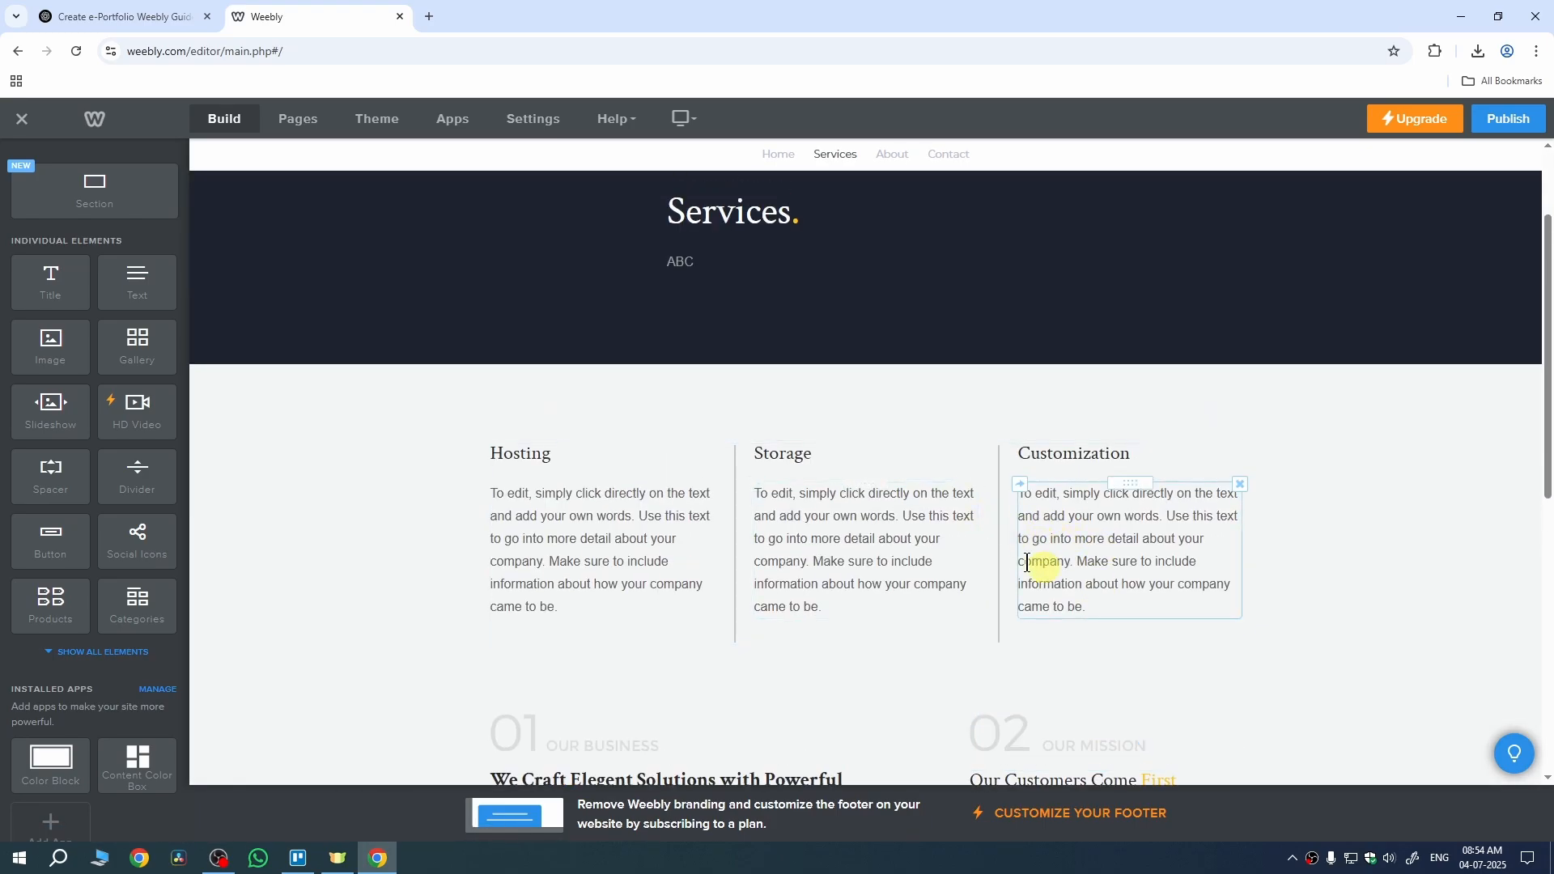
pyautogui.scroll(2, 1000, 547)
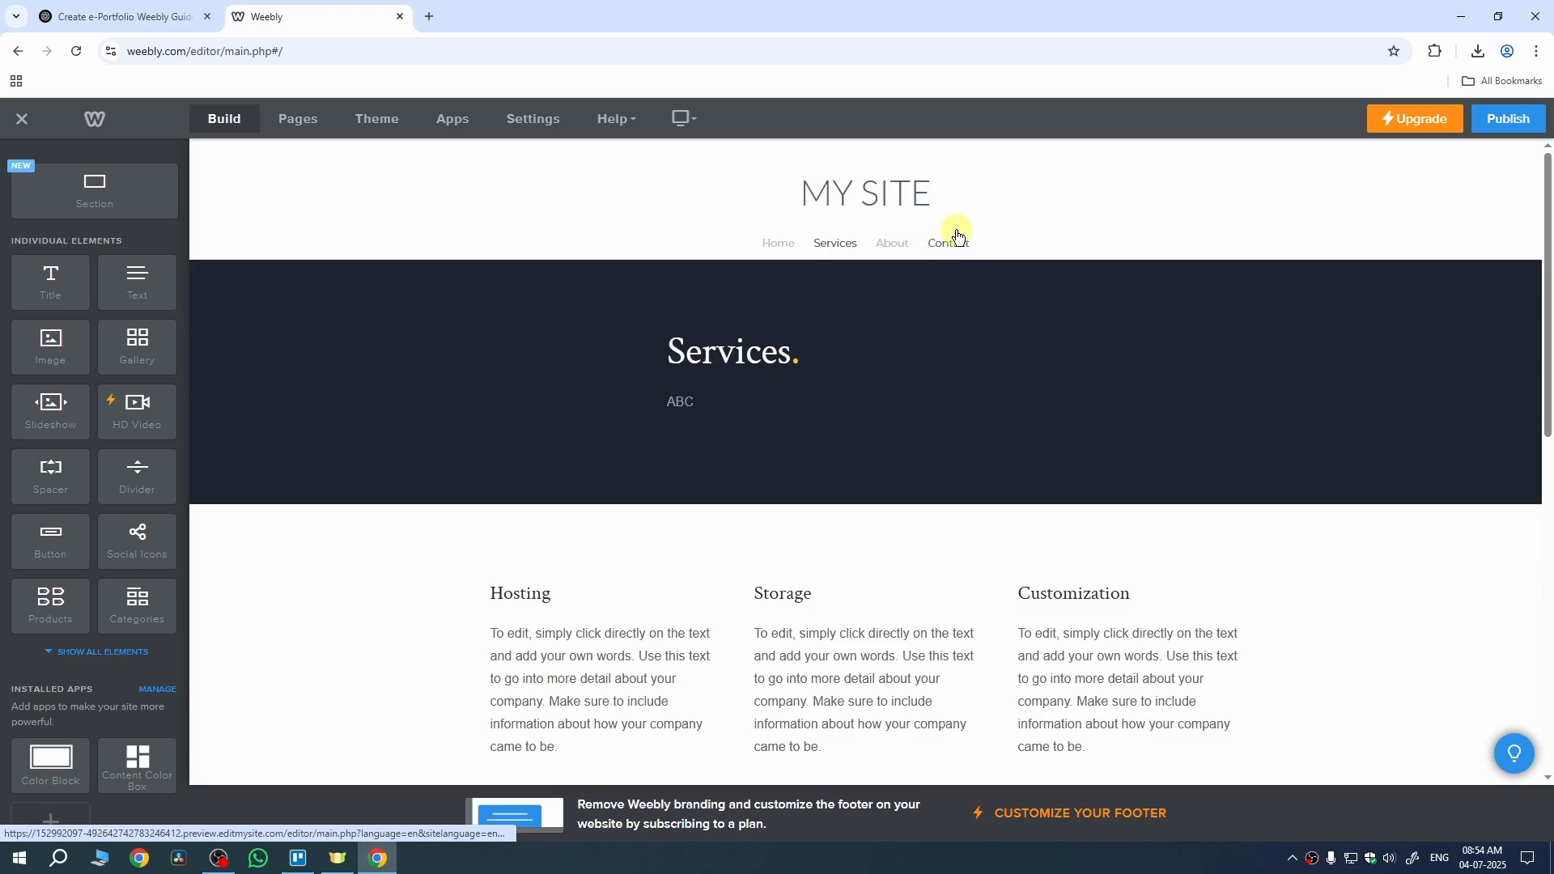
# Step: On the About page, replace the middle team photo with the pexels-chloekalaartist-1043474 image
pyautogui.click(900, 246)
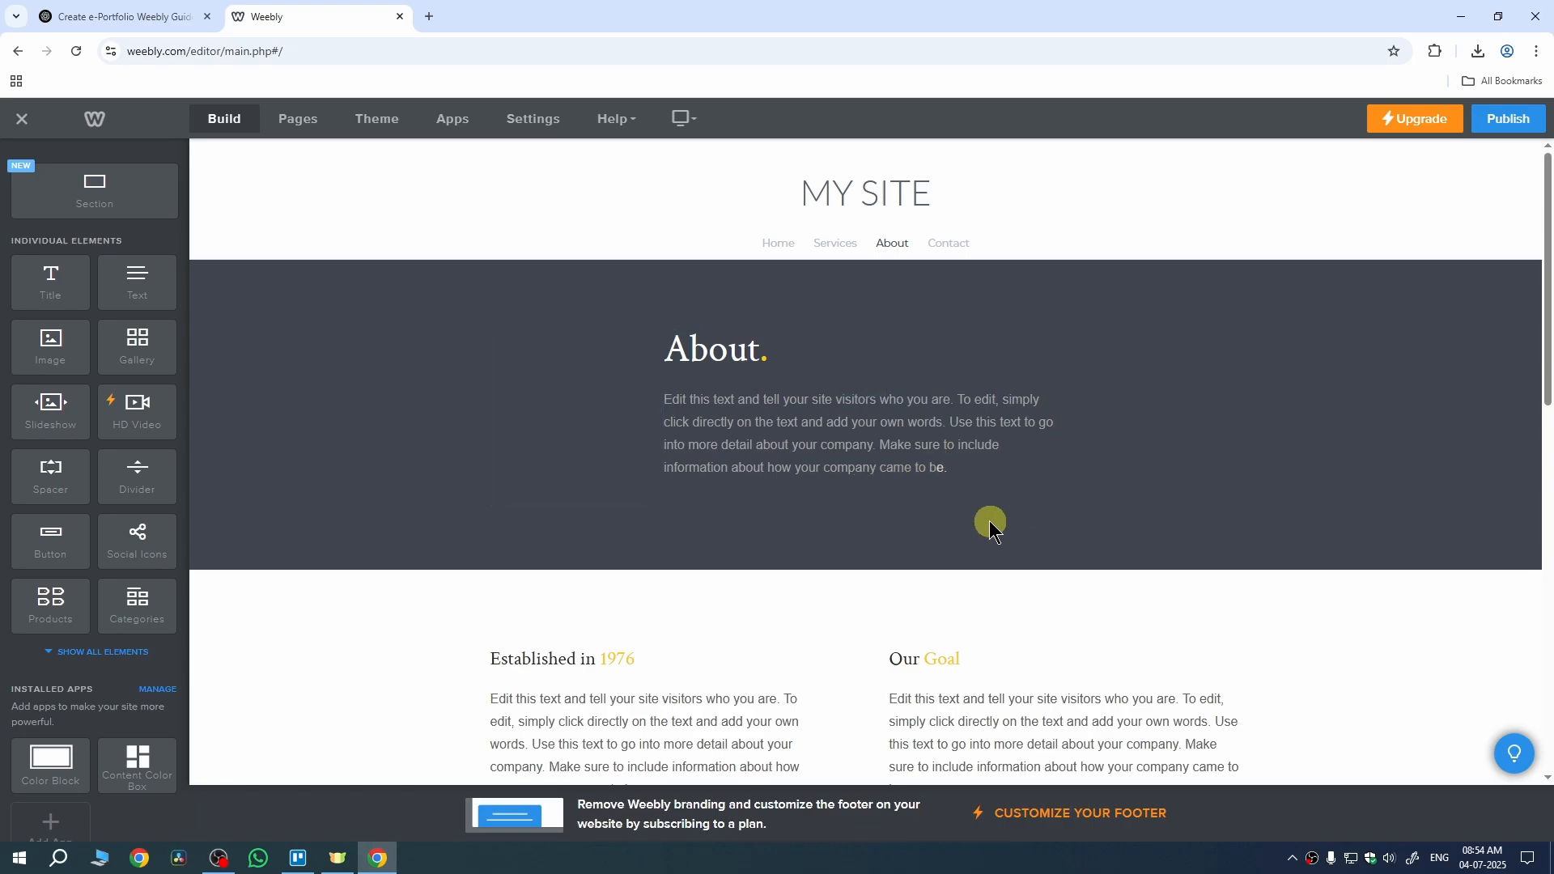
pyautogui.scroll(-10, 989, 521)
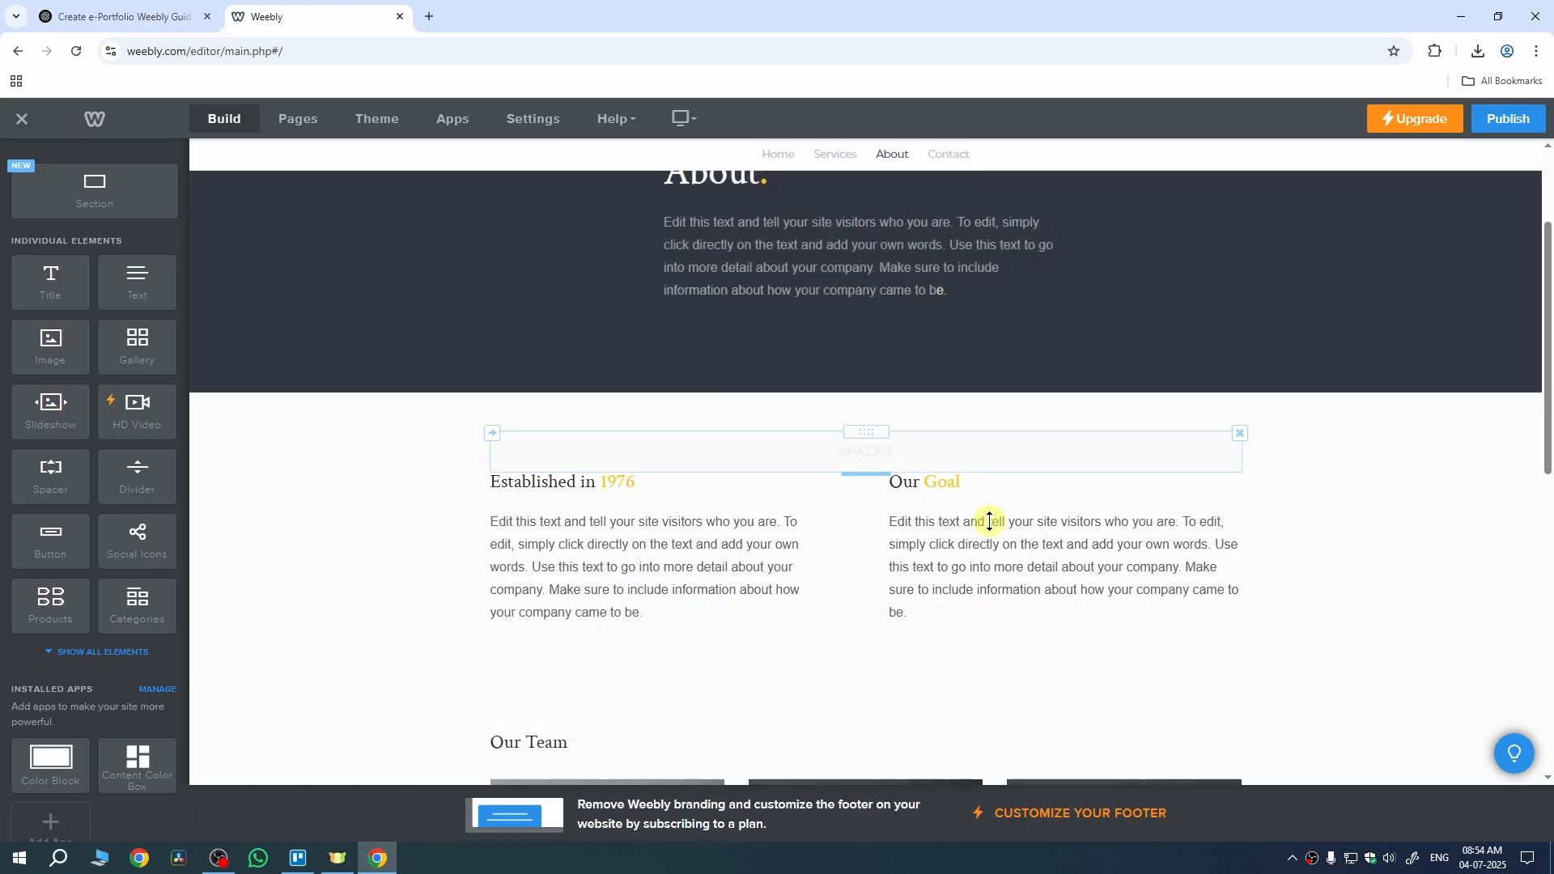
pyautogui.scroll(4, 982, 510)
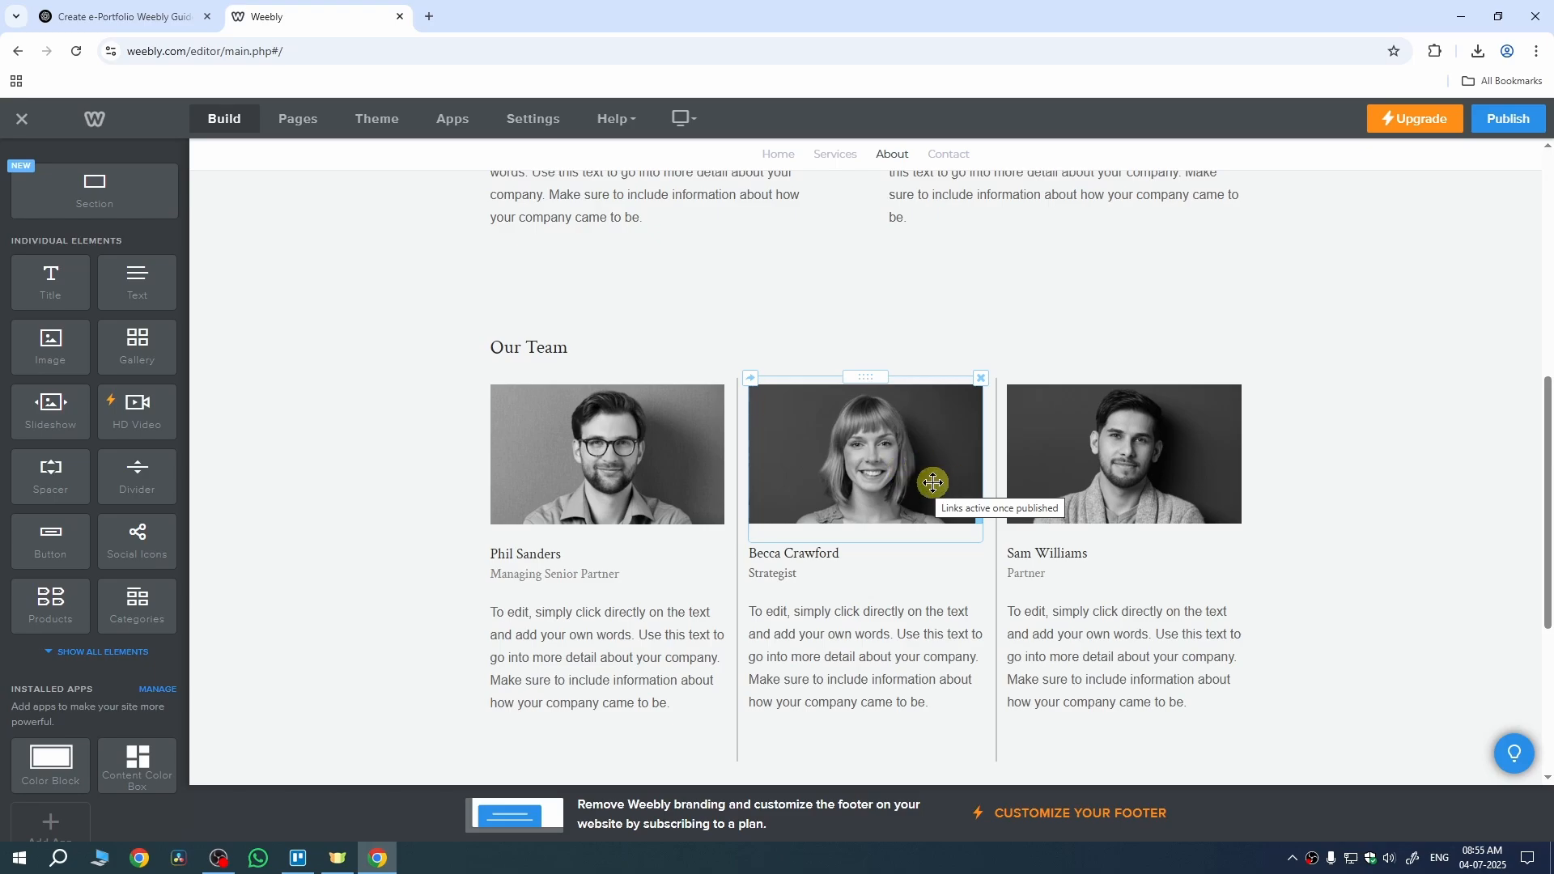
pyautogui.click(878, 467)
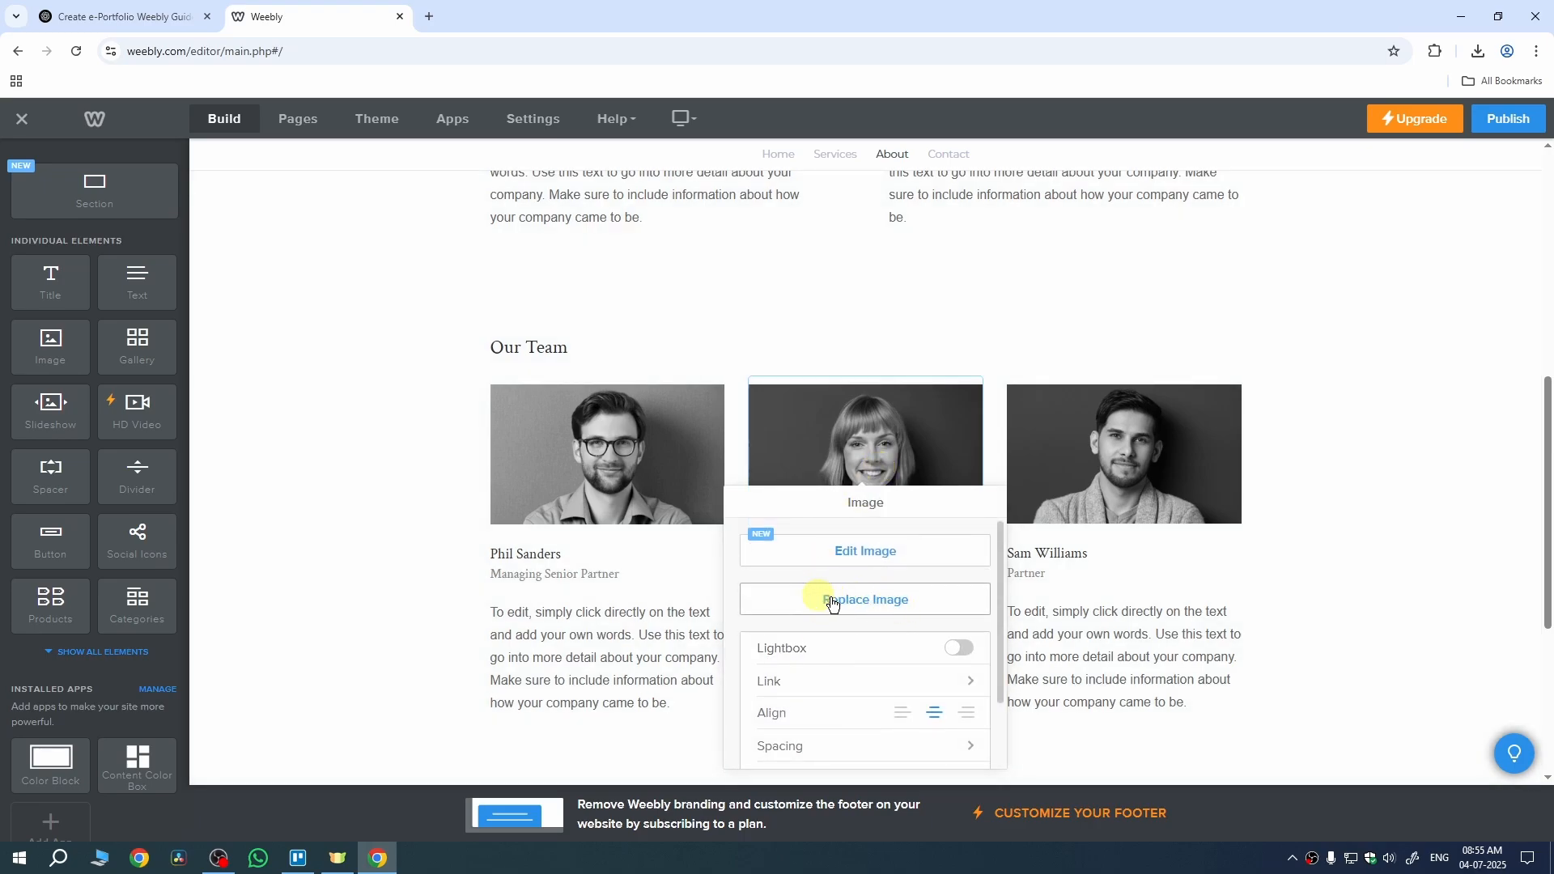
pyautogui.click(832, 603)
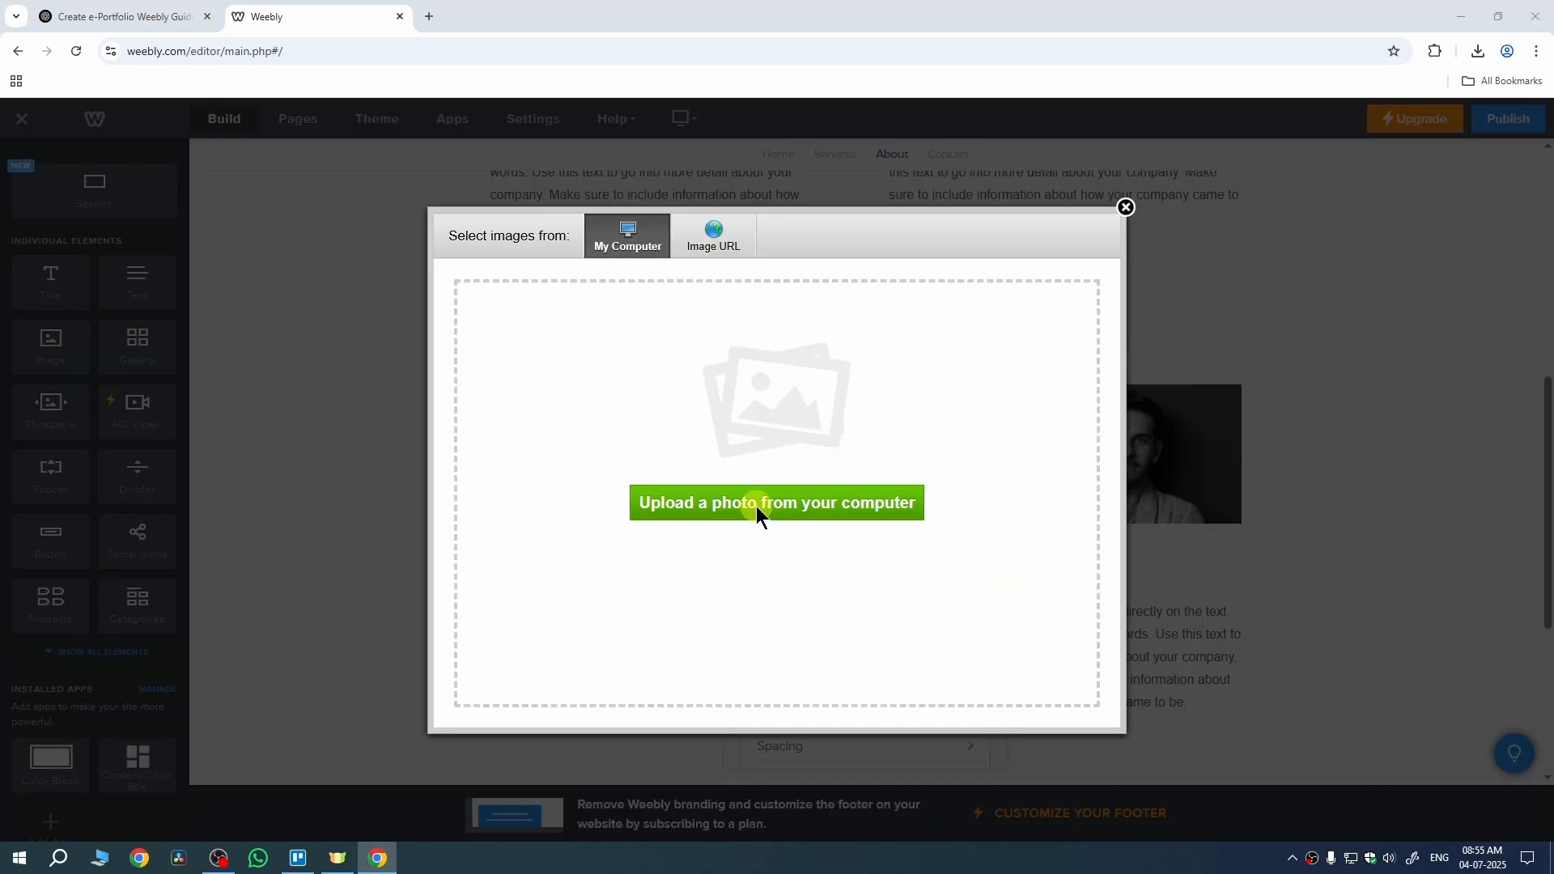
pyautogui.click(756, 506)
pyautogui.click(400, 290)
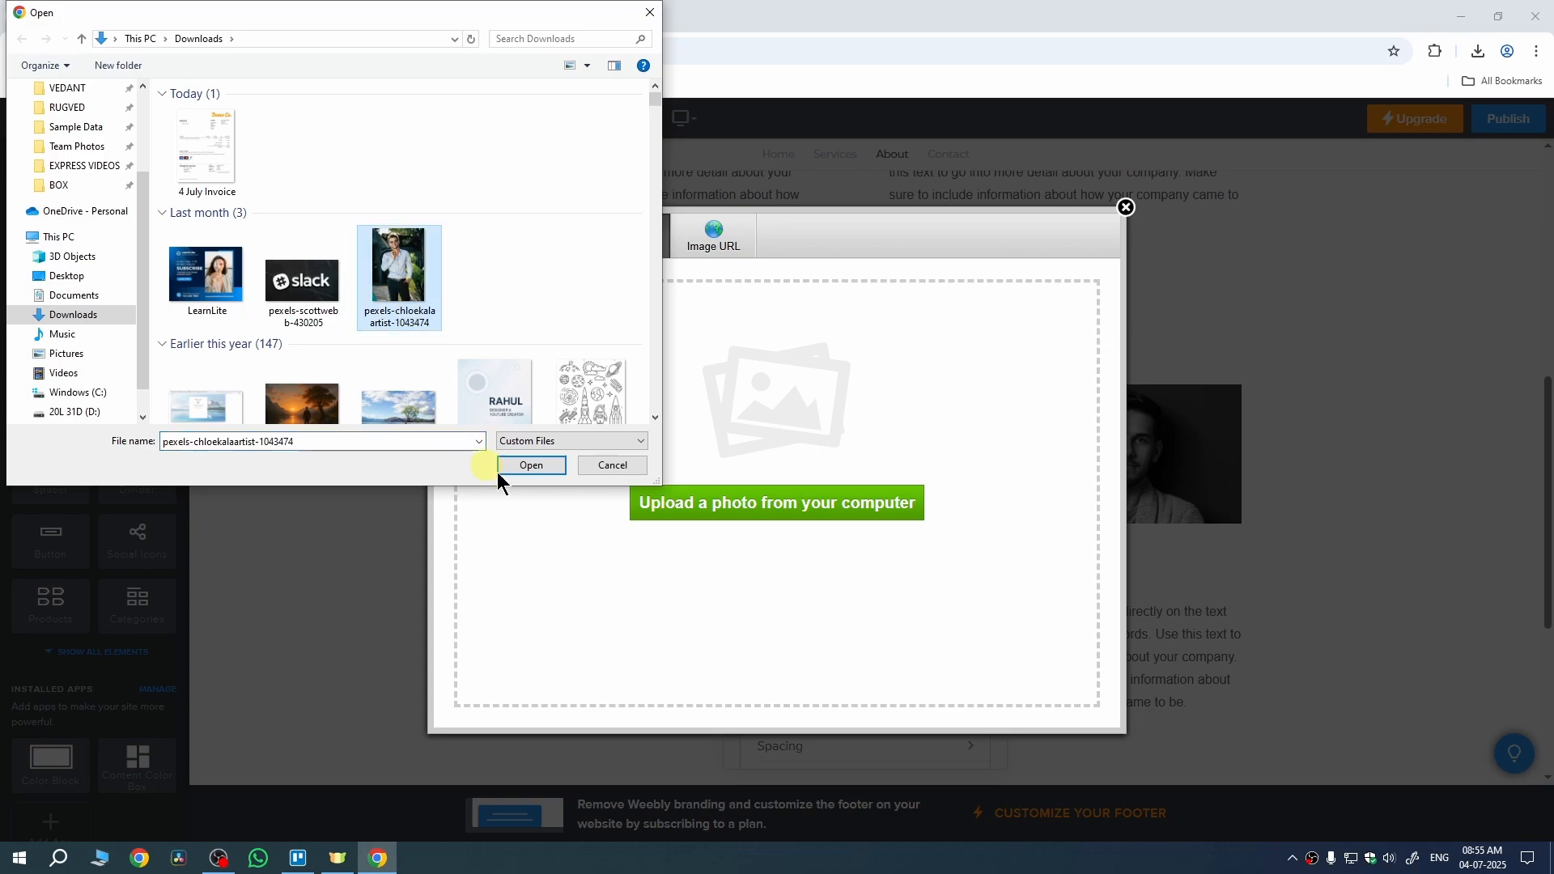
pyautogui.click(531, 466)
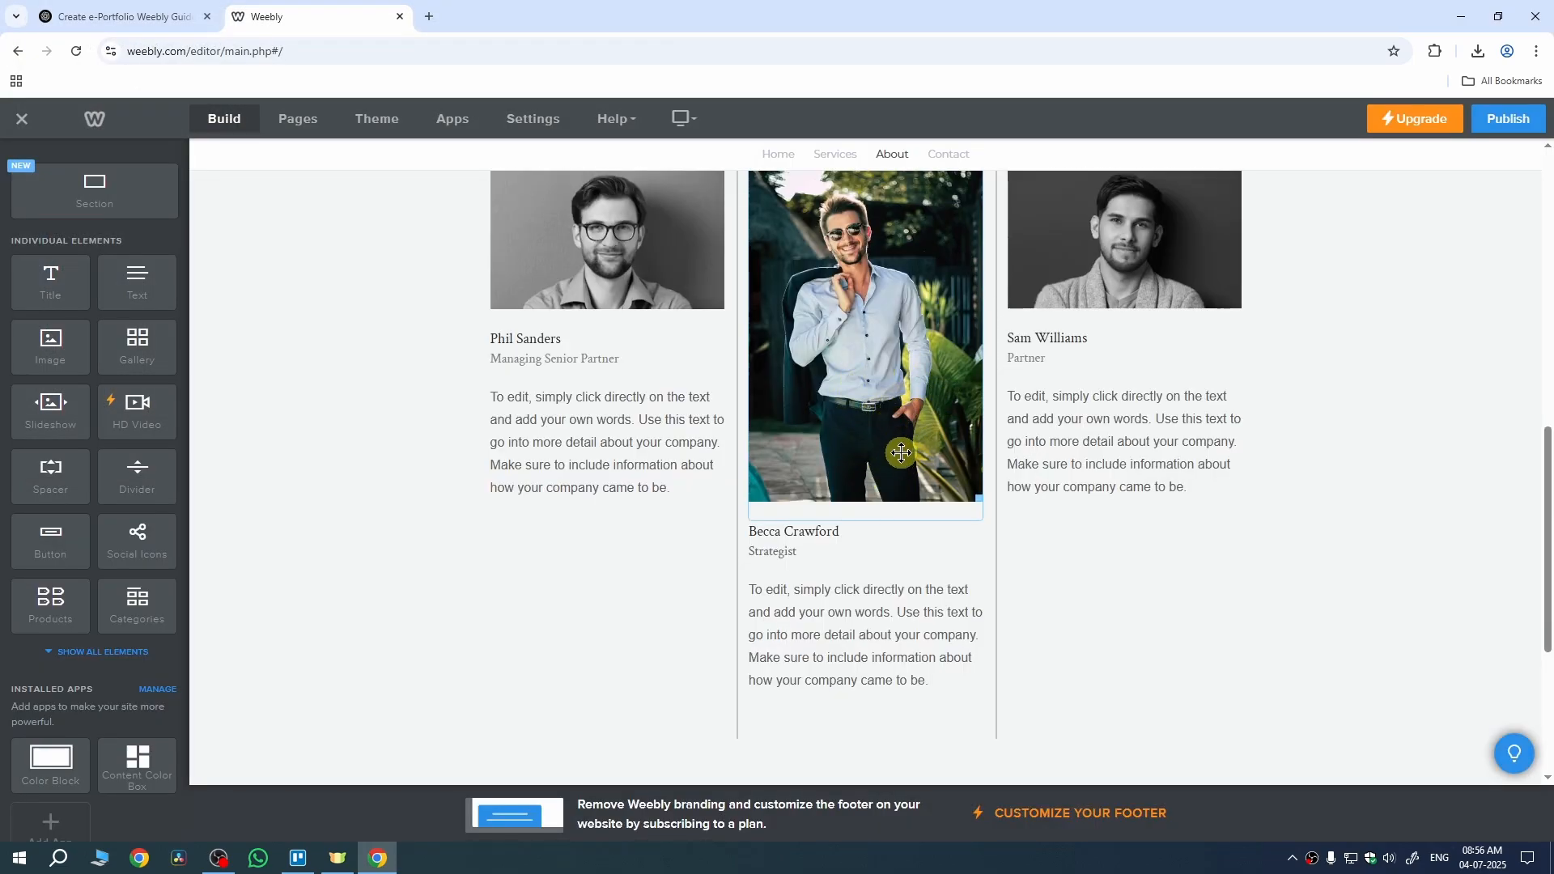
pyautogui.scroll(-3, 901, 454)
pyautogui.scroll(7, 901, 457)
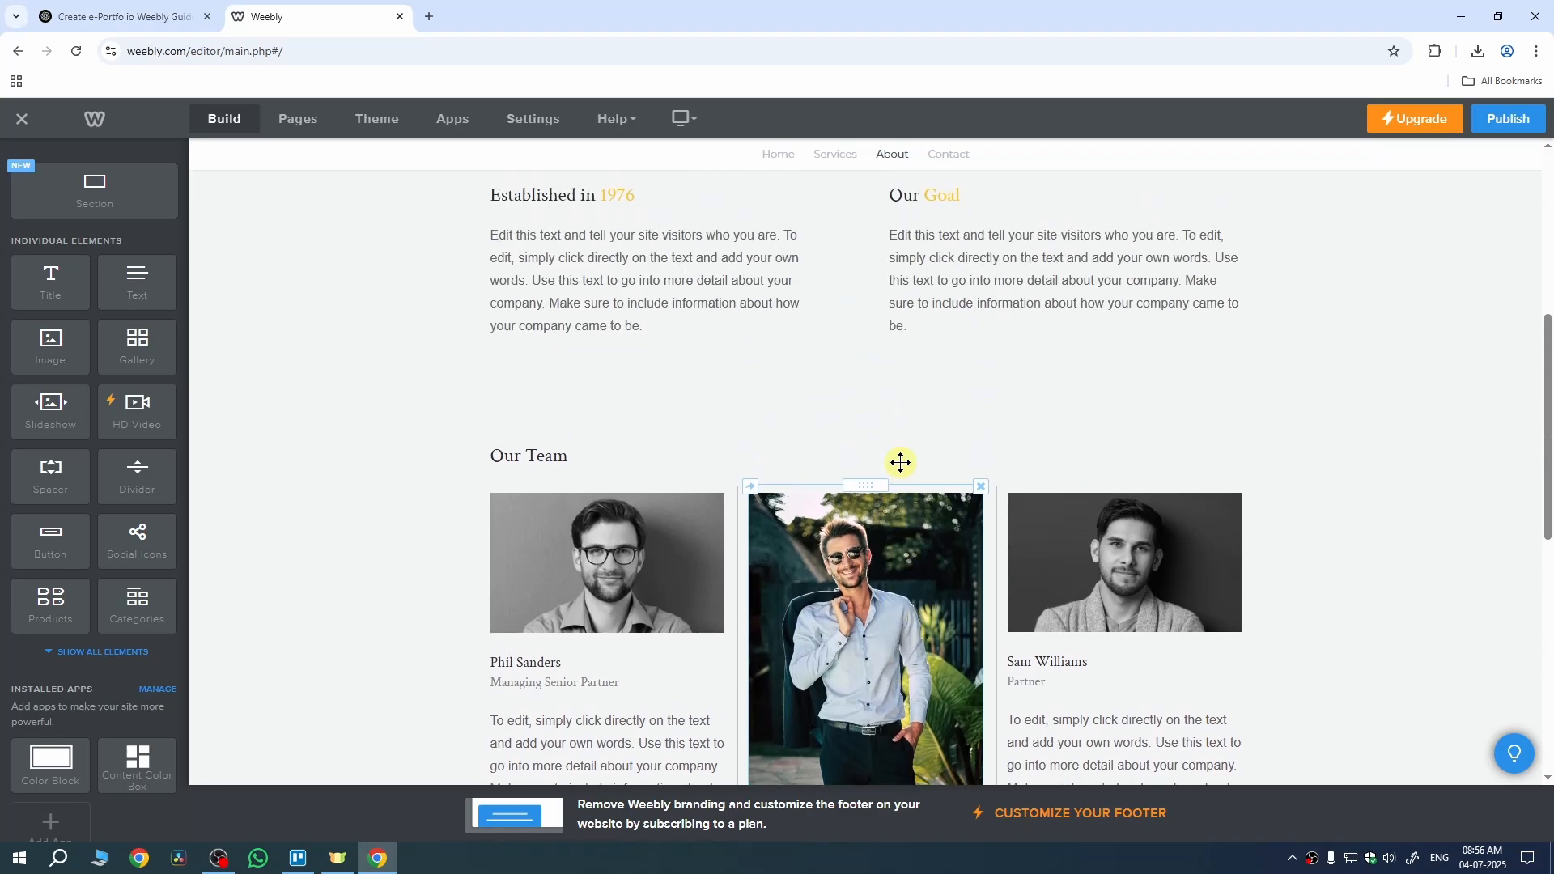
pyautogui.scroll(6, 982, 446)
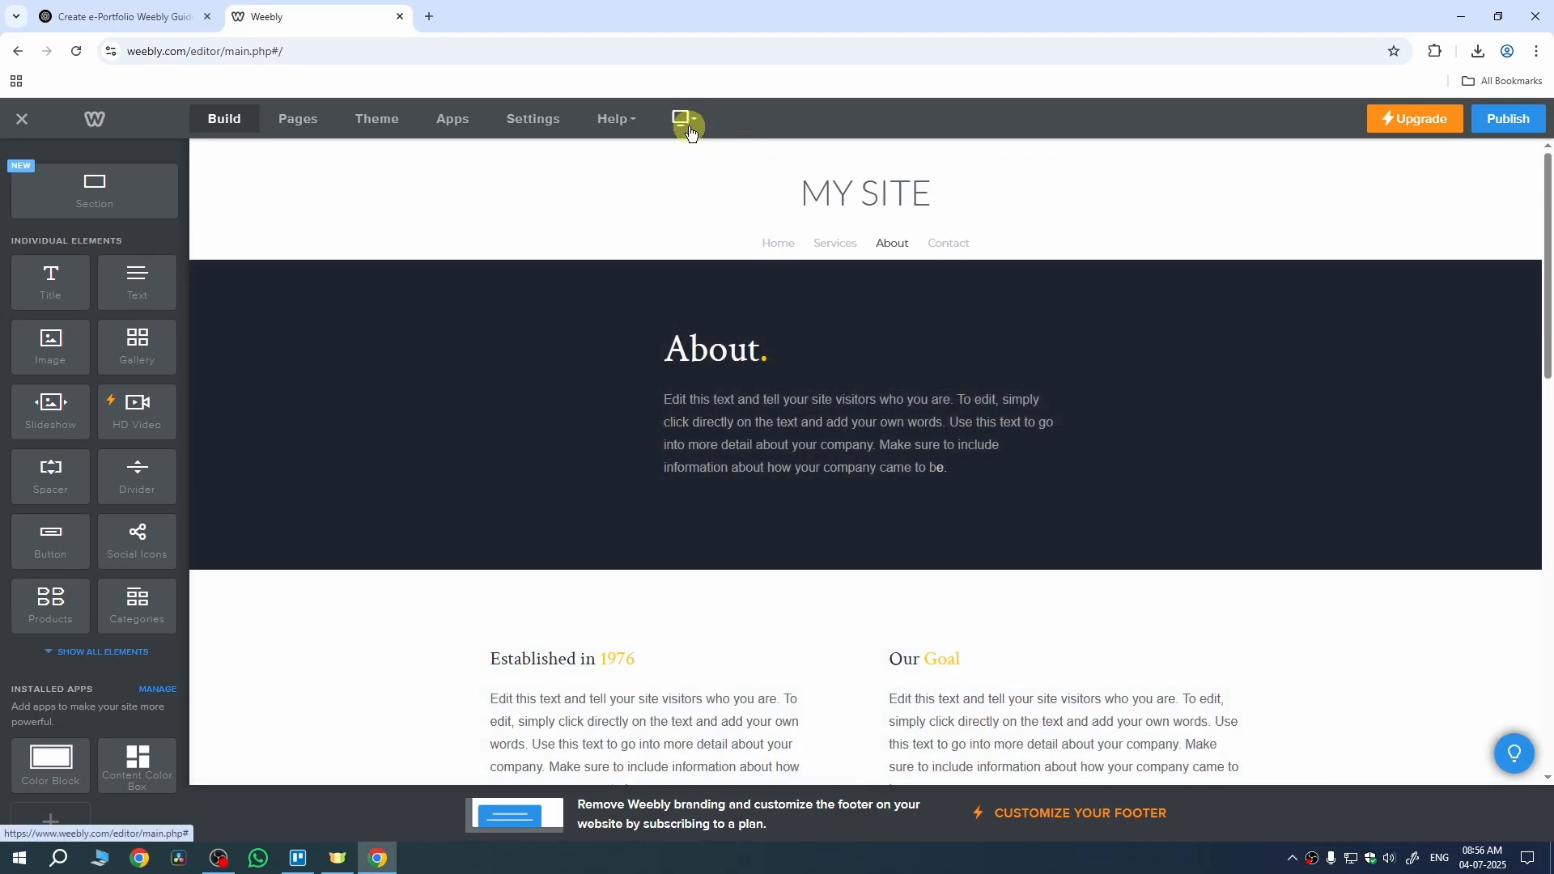
# Step: Switch to Mobile view and scroll through the About page's phone preview
pyautogui.click(688, 130)
pyautogui.click(682, 182)
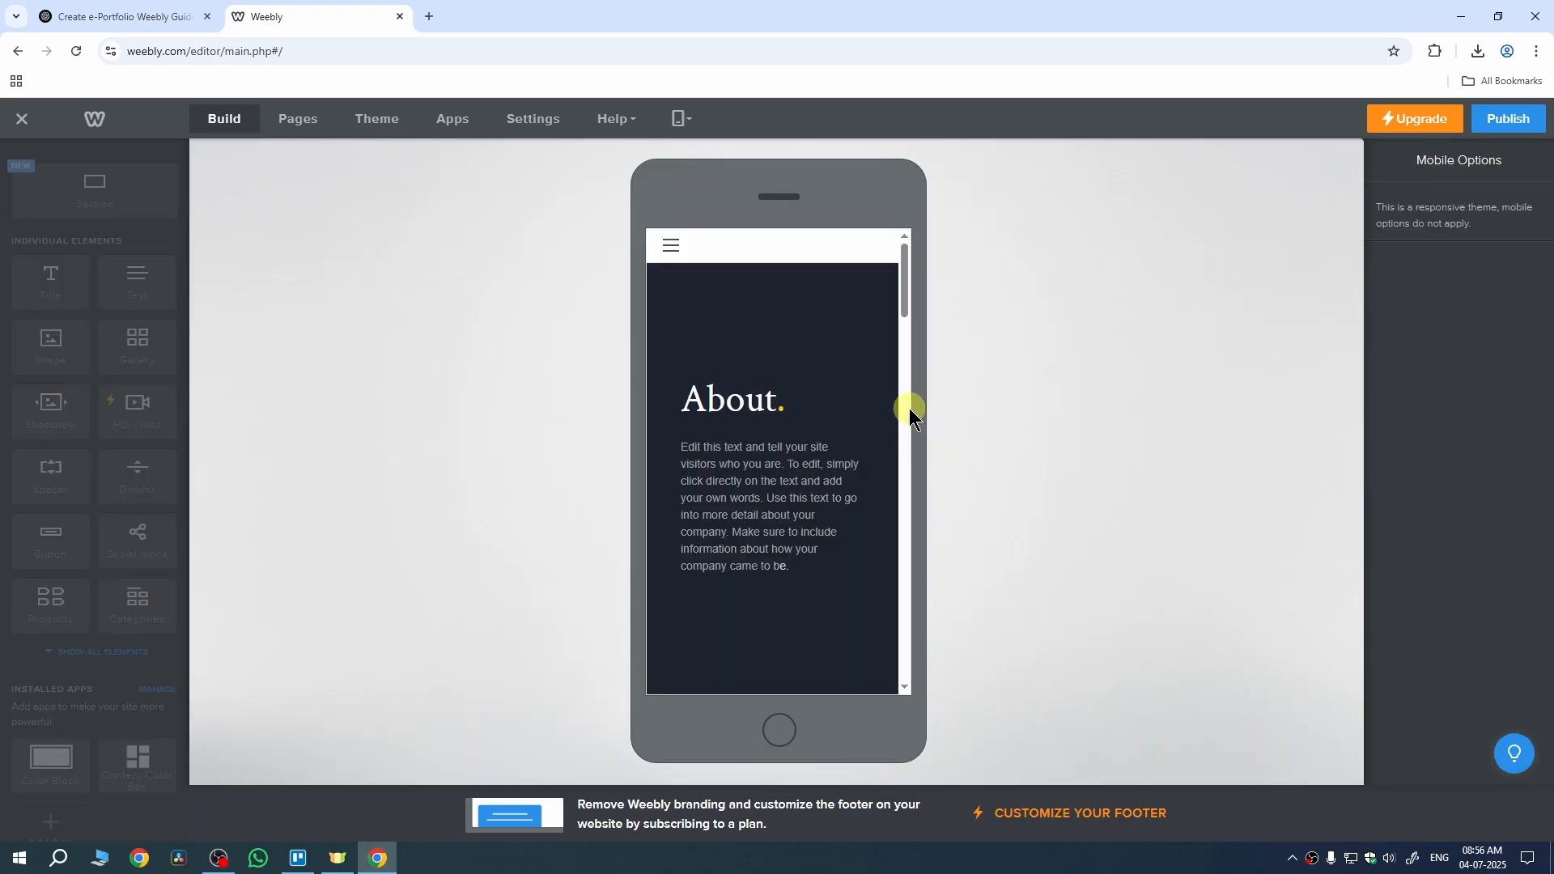
pyautogui.scroll(-3, 842, 353)
pyautogui.scroll(-15, 843, 353)
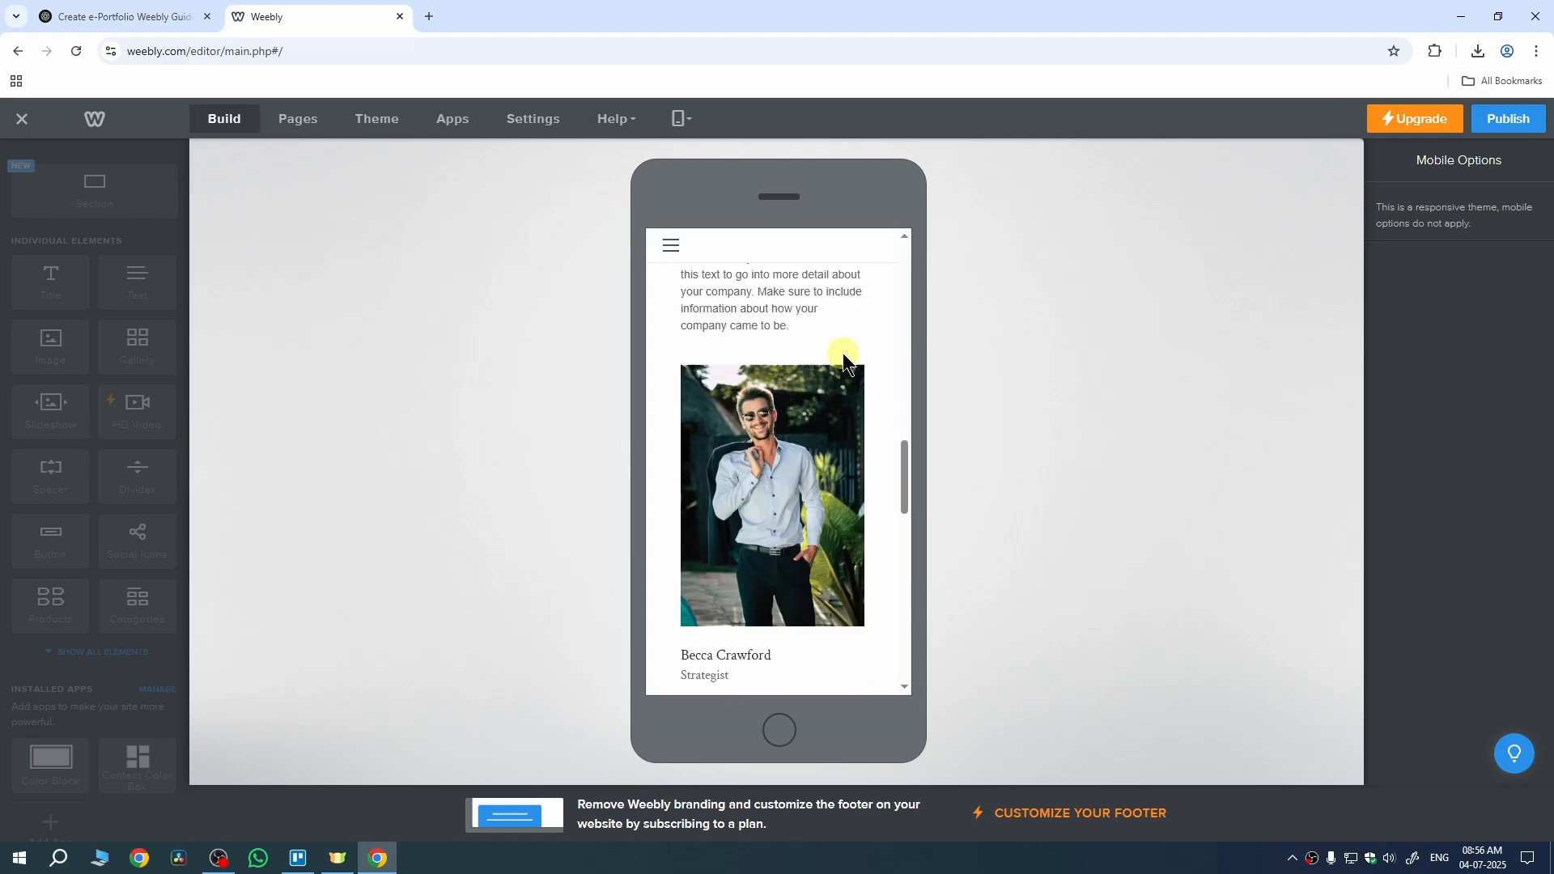
pyautogui.scroll(15, 843, 353)
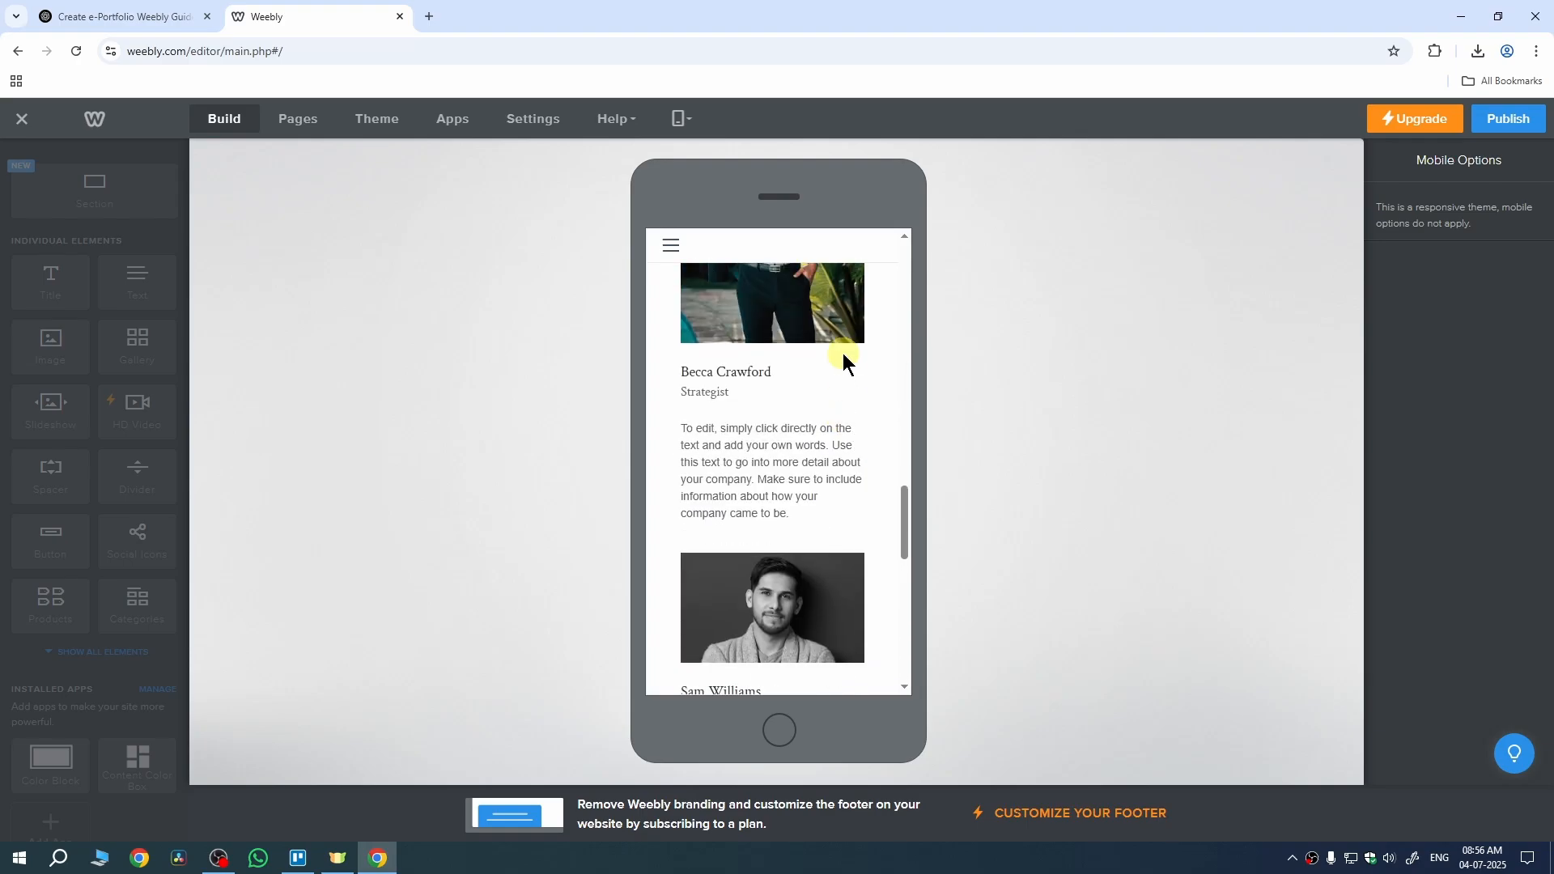
pyautogui.scroll(1, 843, 353)
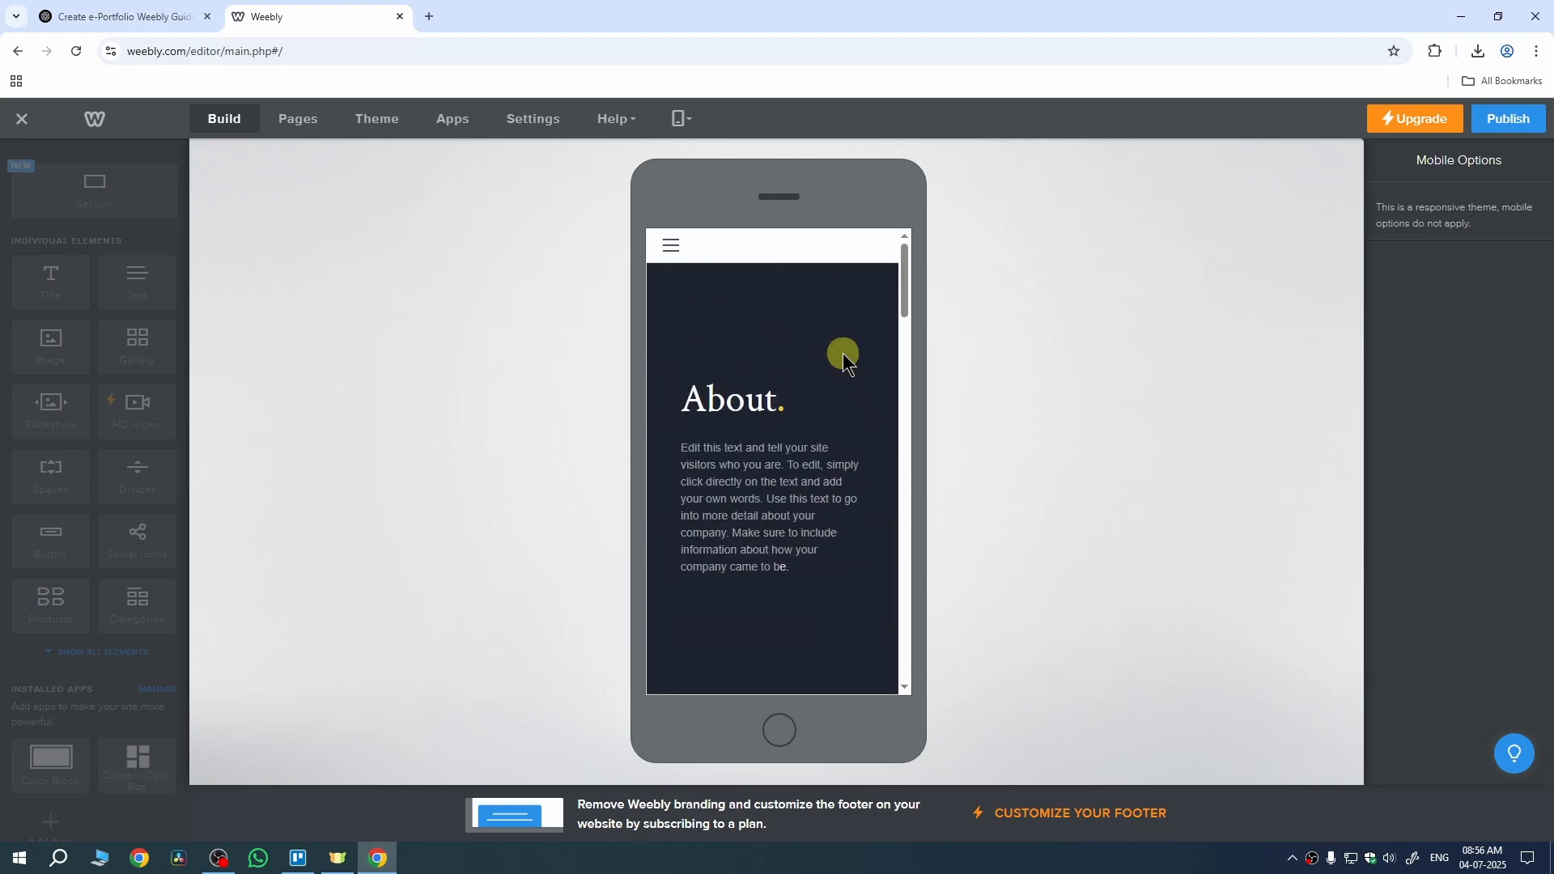
# Step: Publish the site to learnlite123.weebly.com and close the Website Published confirmation
pyautogui.click(1496, 129)
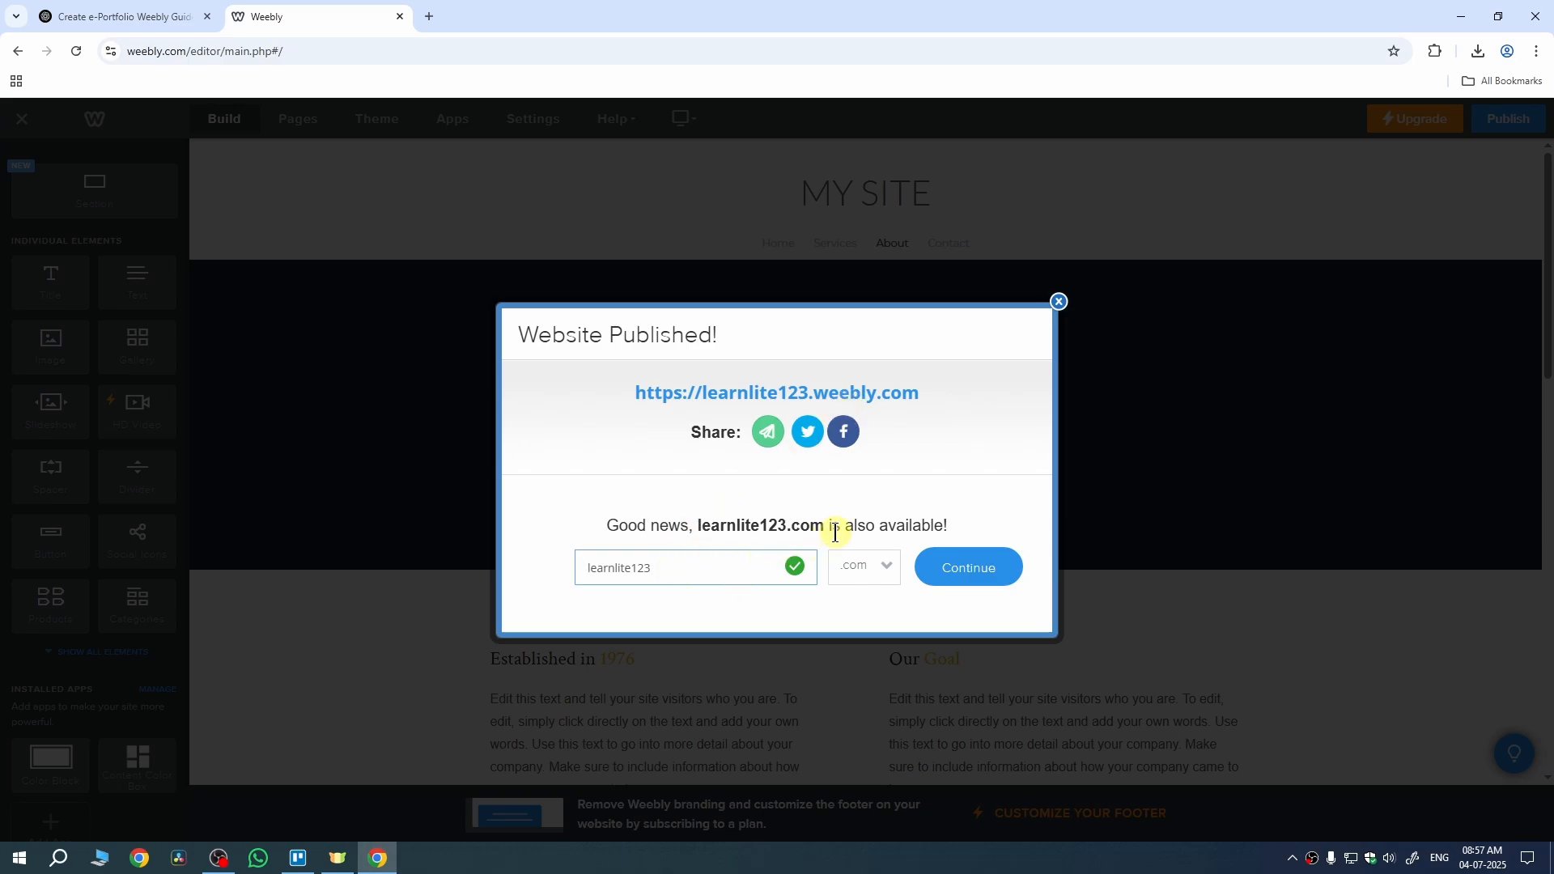
pyautogui.click(1058, 309)
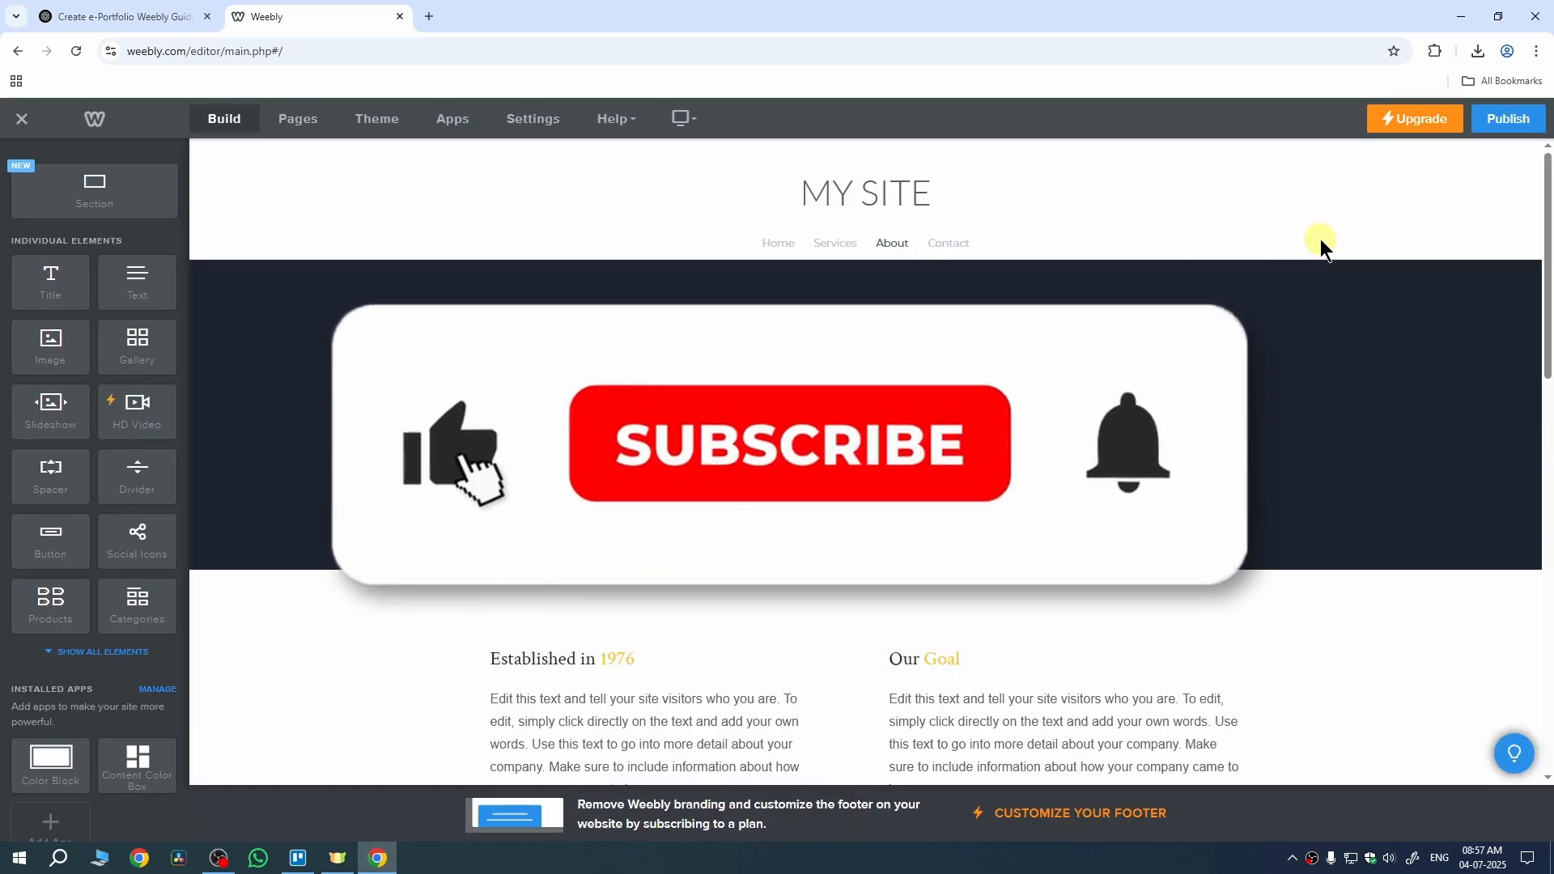